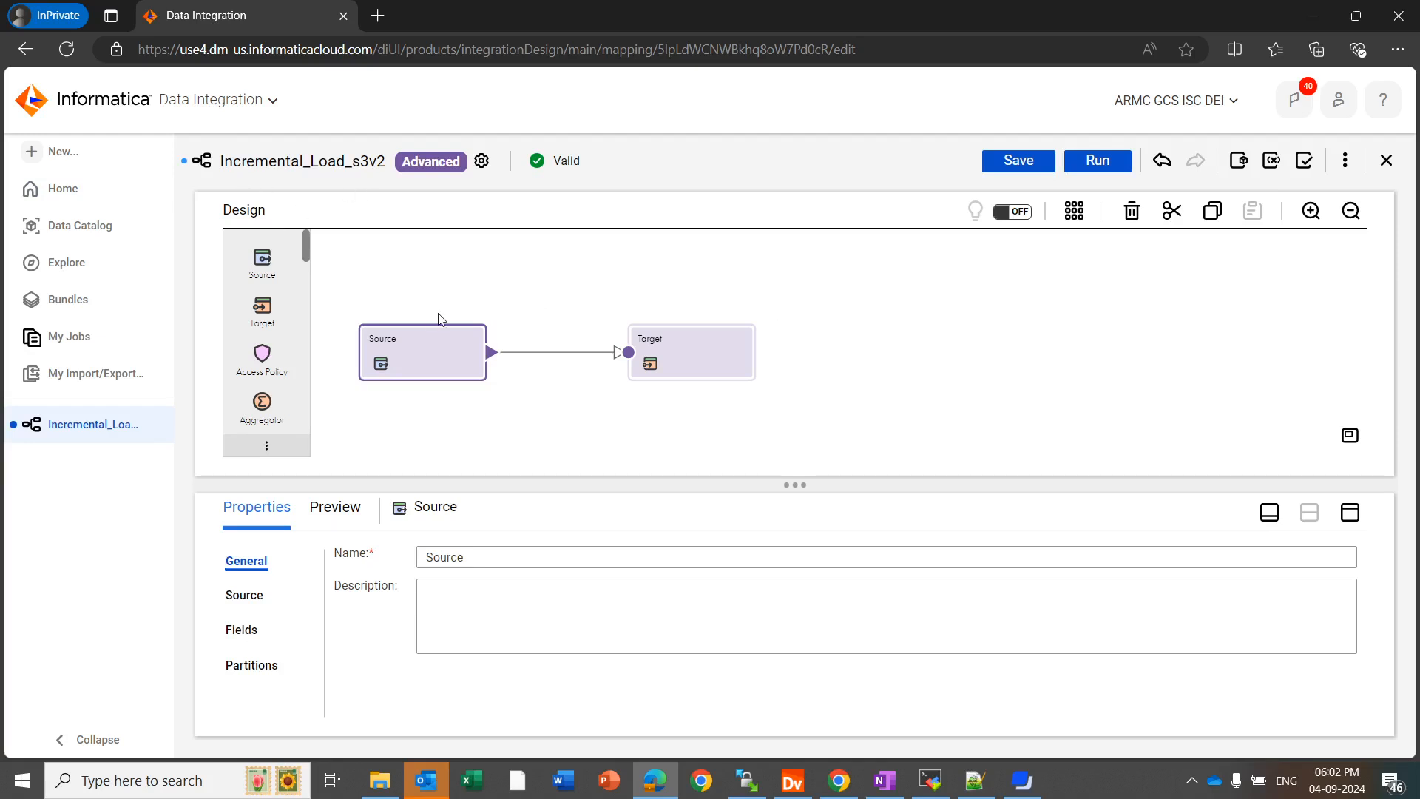
Set the Source transformation's object to aj1.csv from infagcstest/ajay and its format to Flat.
left_click(399, 326)
left_click(248, 596)
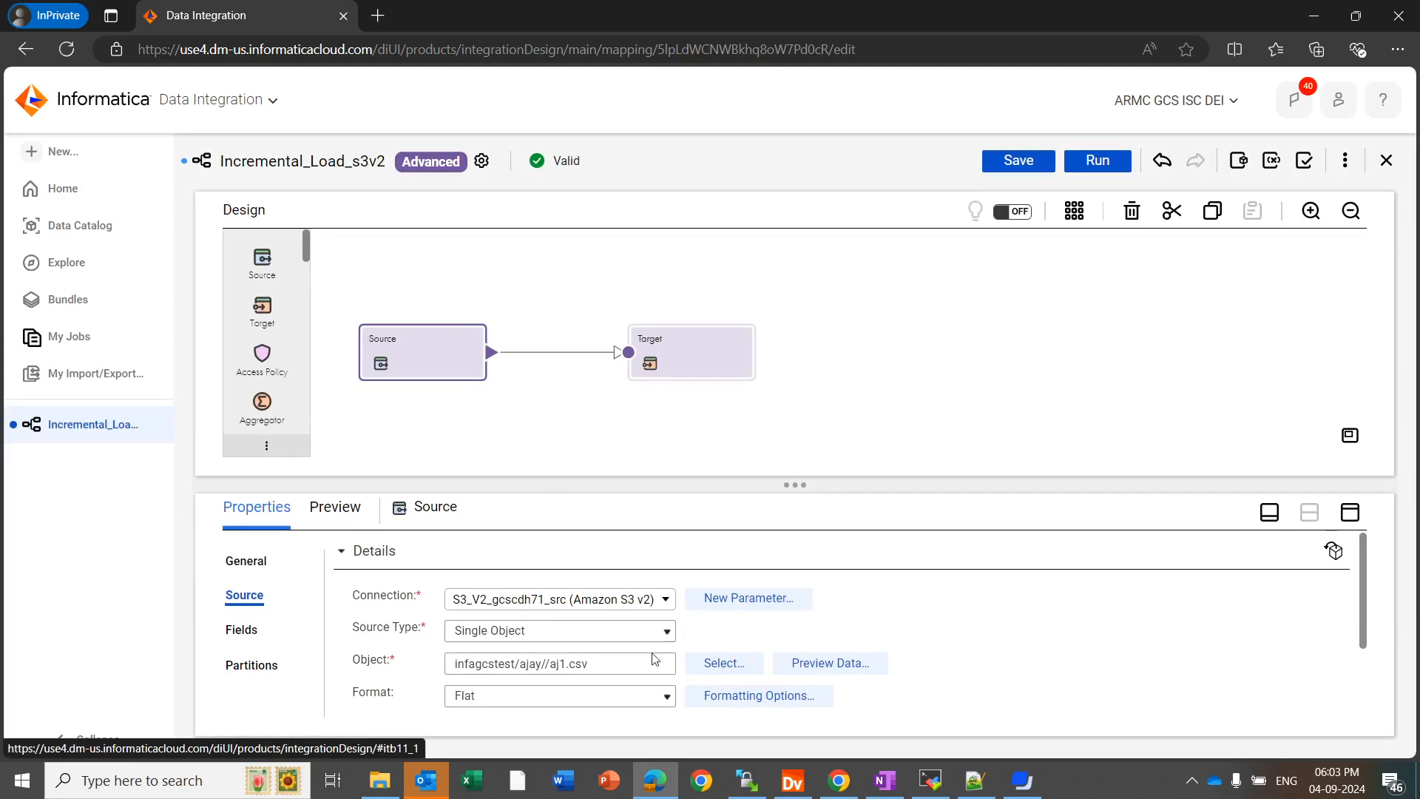
left_click(727, 661)
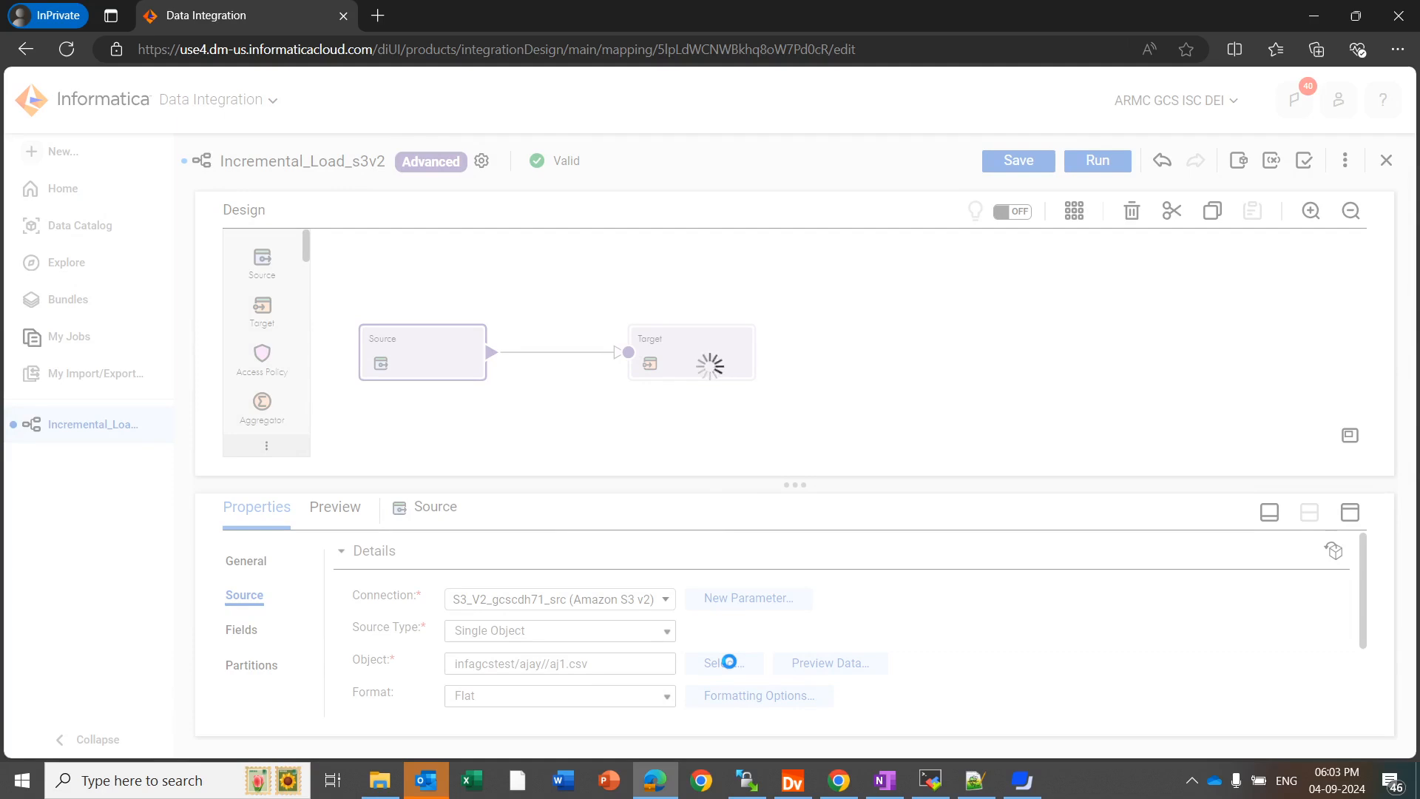
left_click(729, 661)
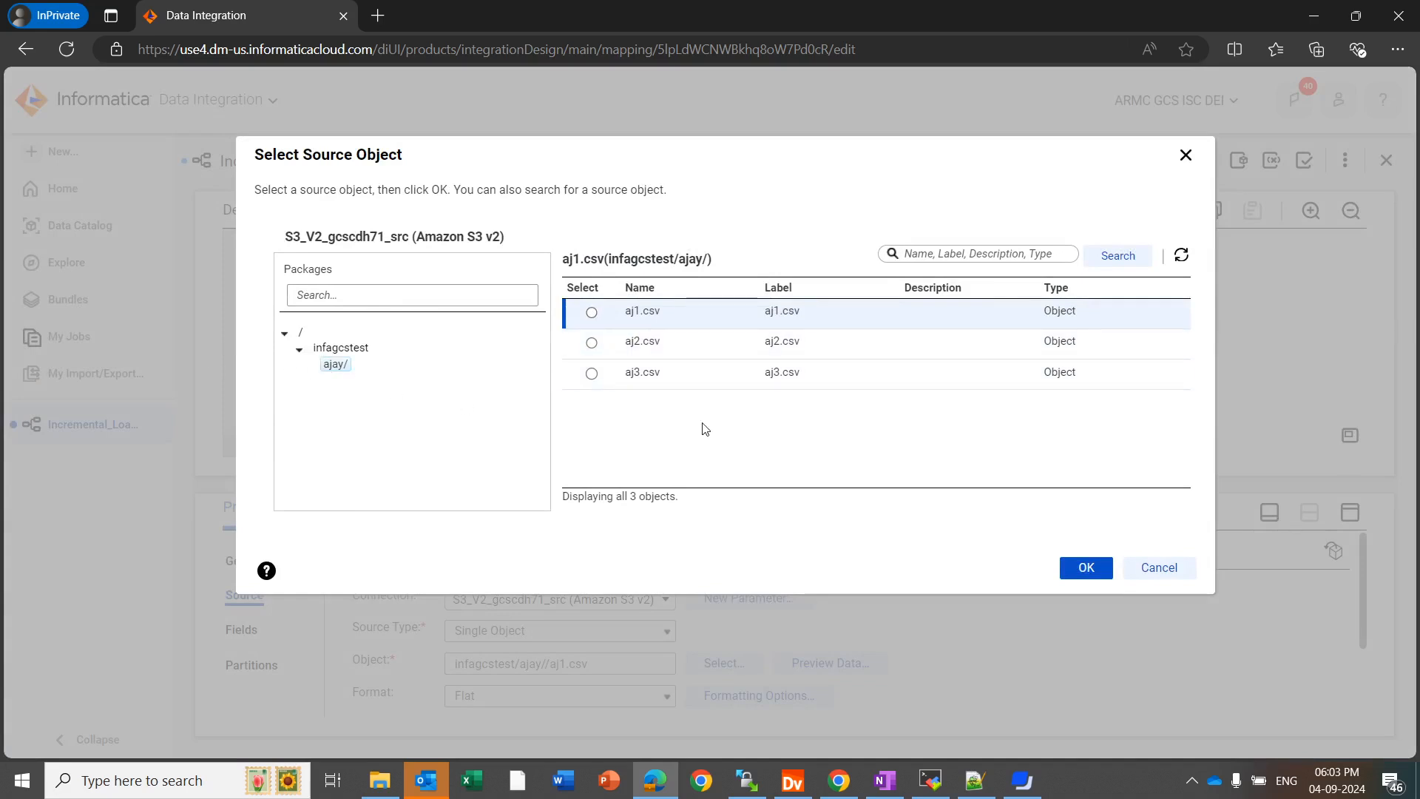
left_click(592, 312)
left_click(1076, 566)
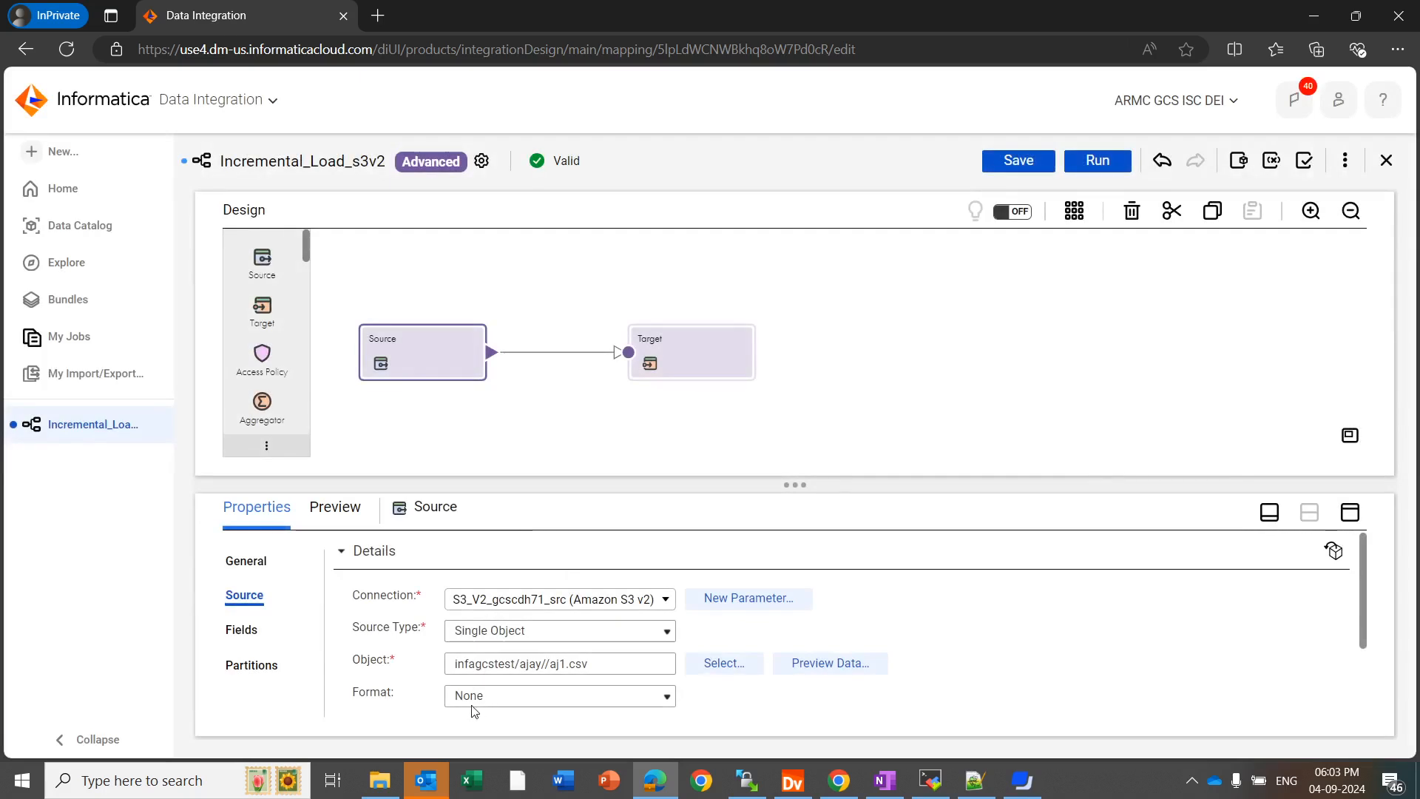
left_click(514, 695)
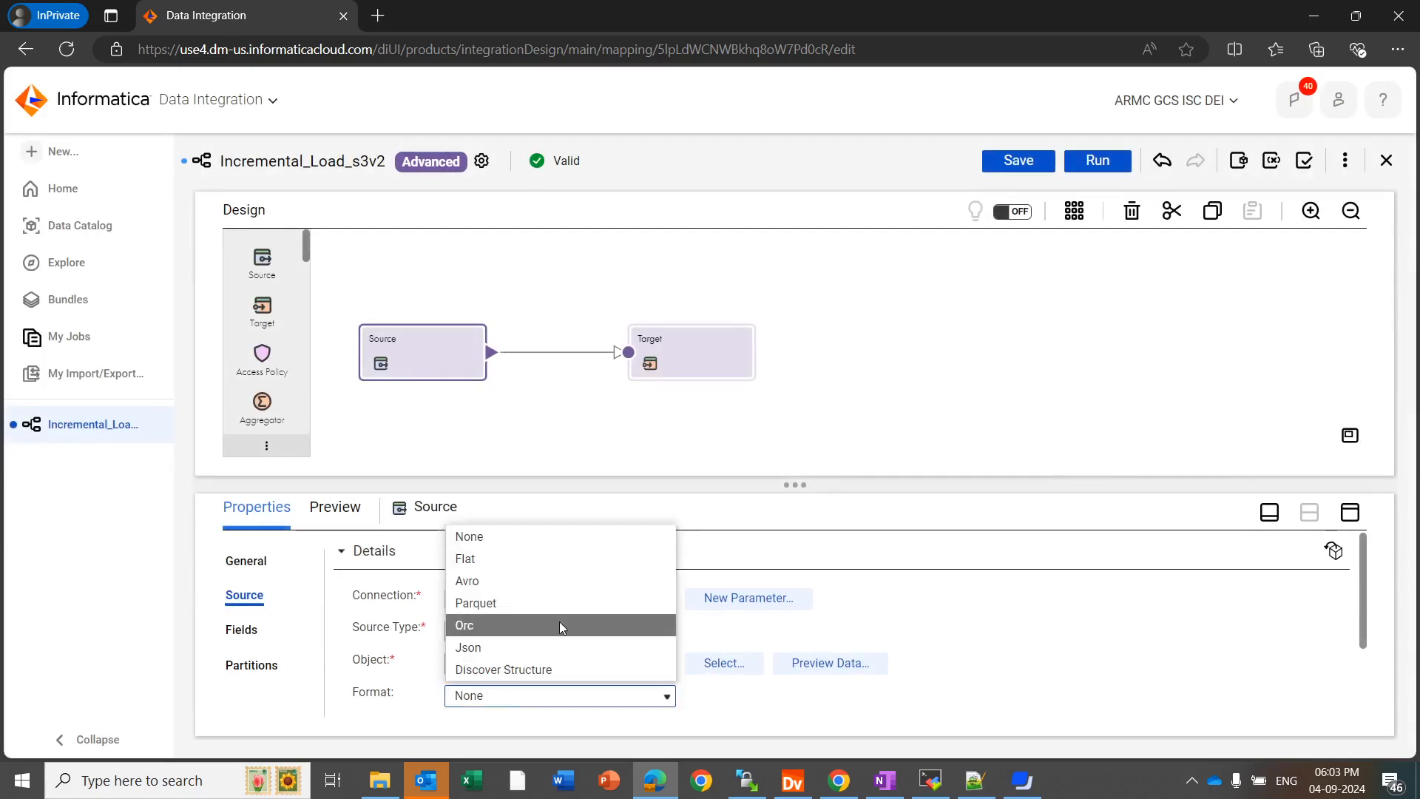
left_click(528, 560)
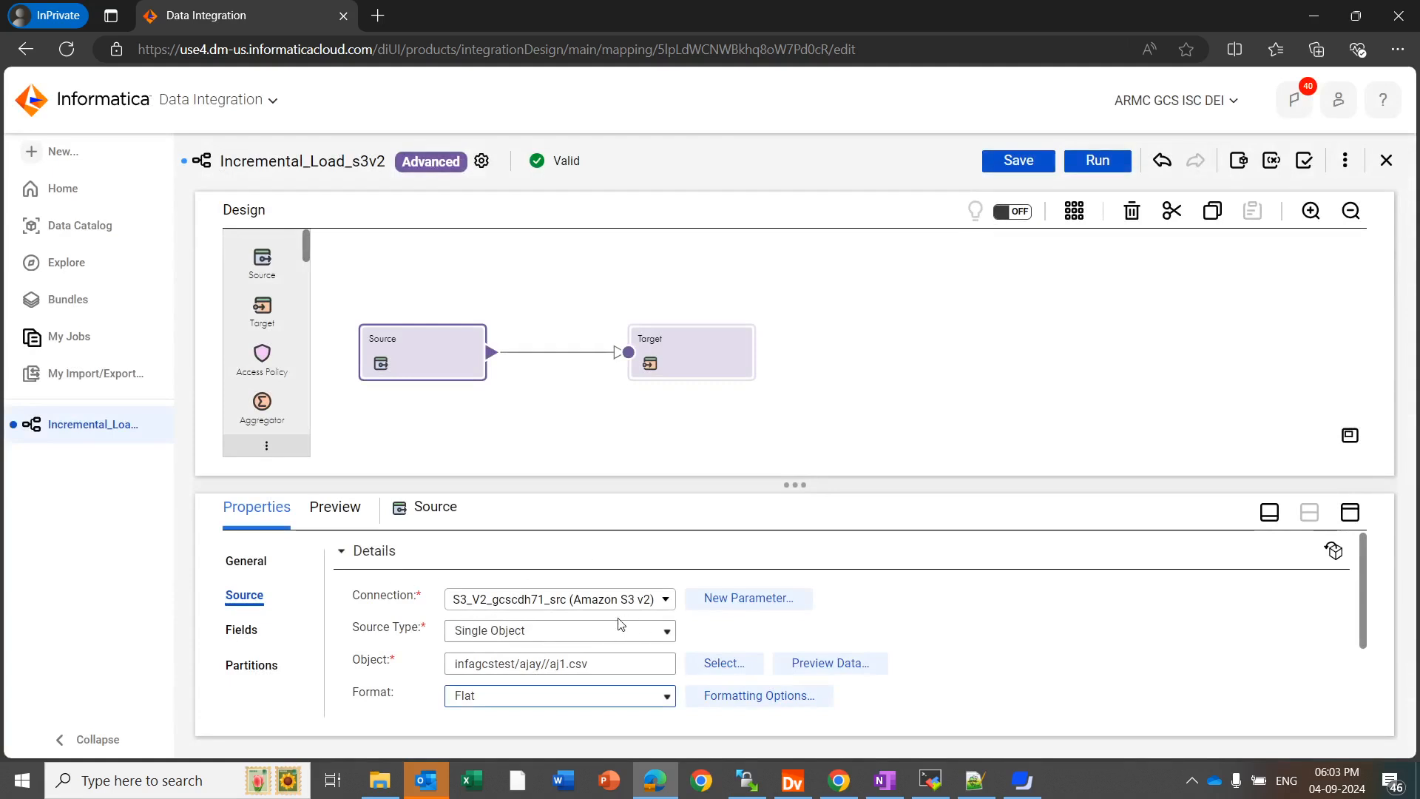
Expand the source's advanced properties and review the source type, folder path and file name against the selected object.
scroll(397, 670, "down", 2)
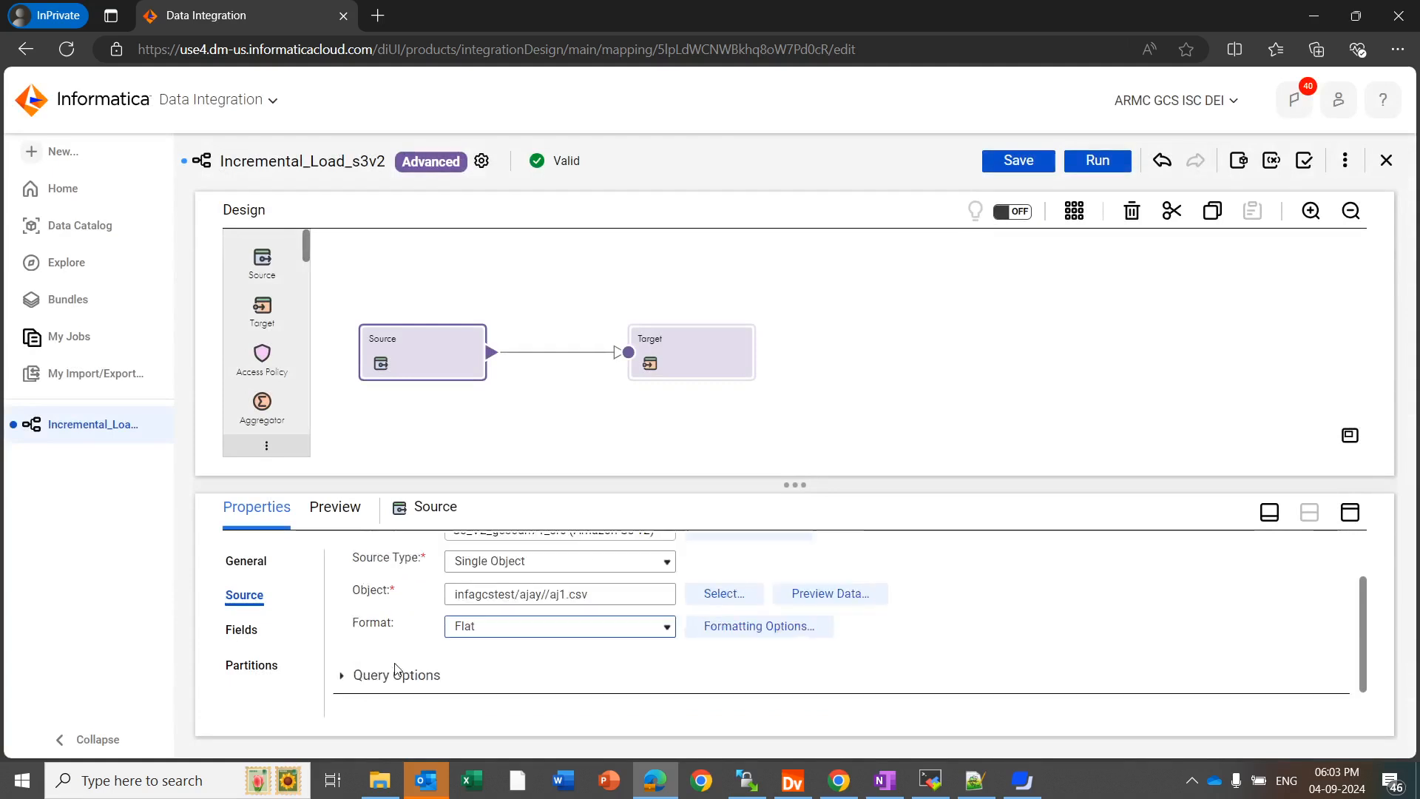
left_click(343, 692)
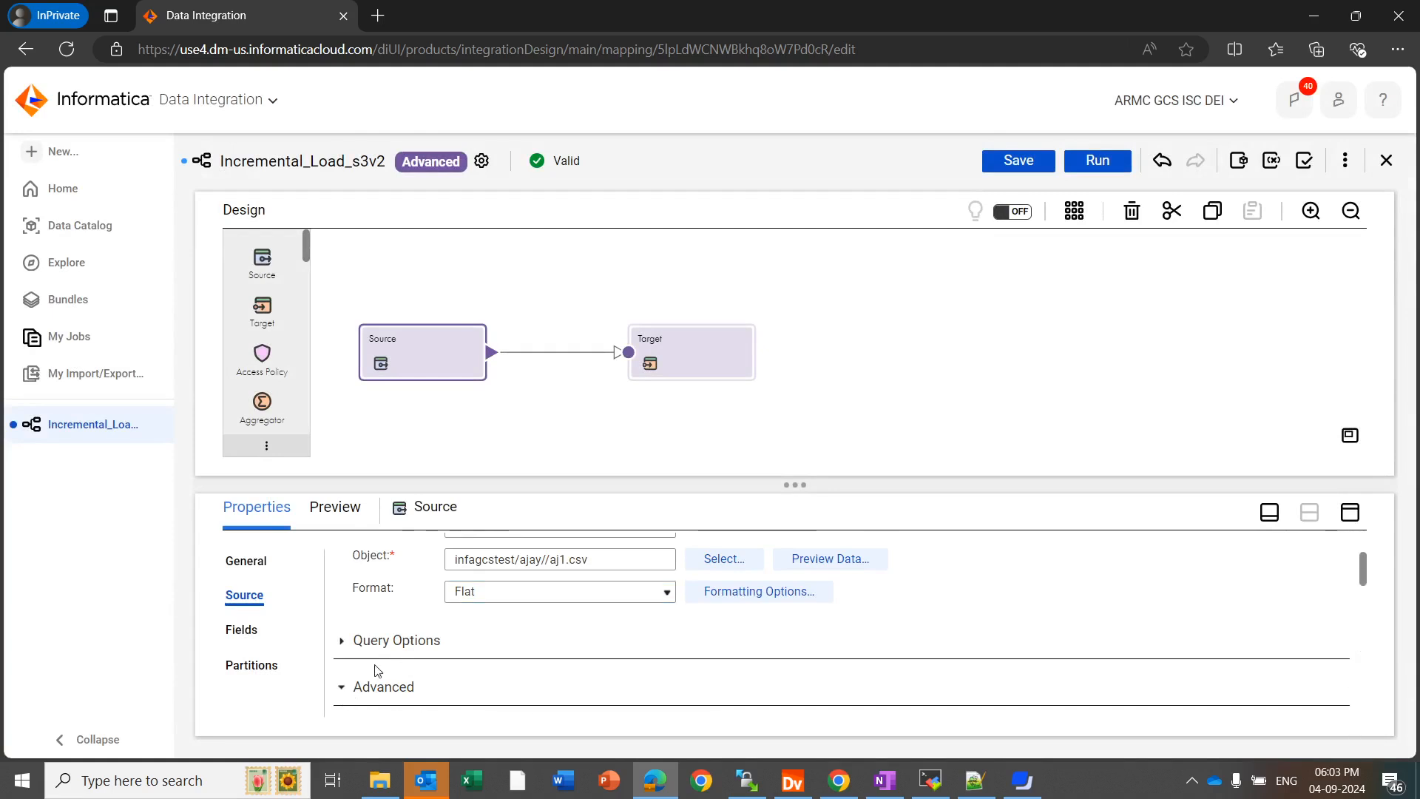
scroll(372, 665, "down", 2)
scroll(375, 662, "up", 1)
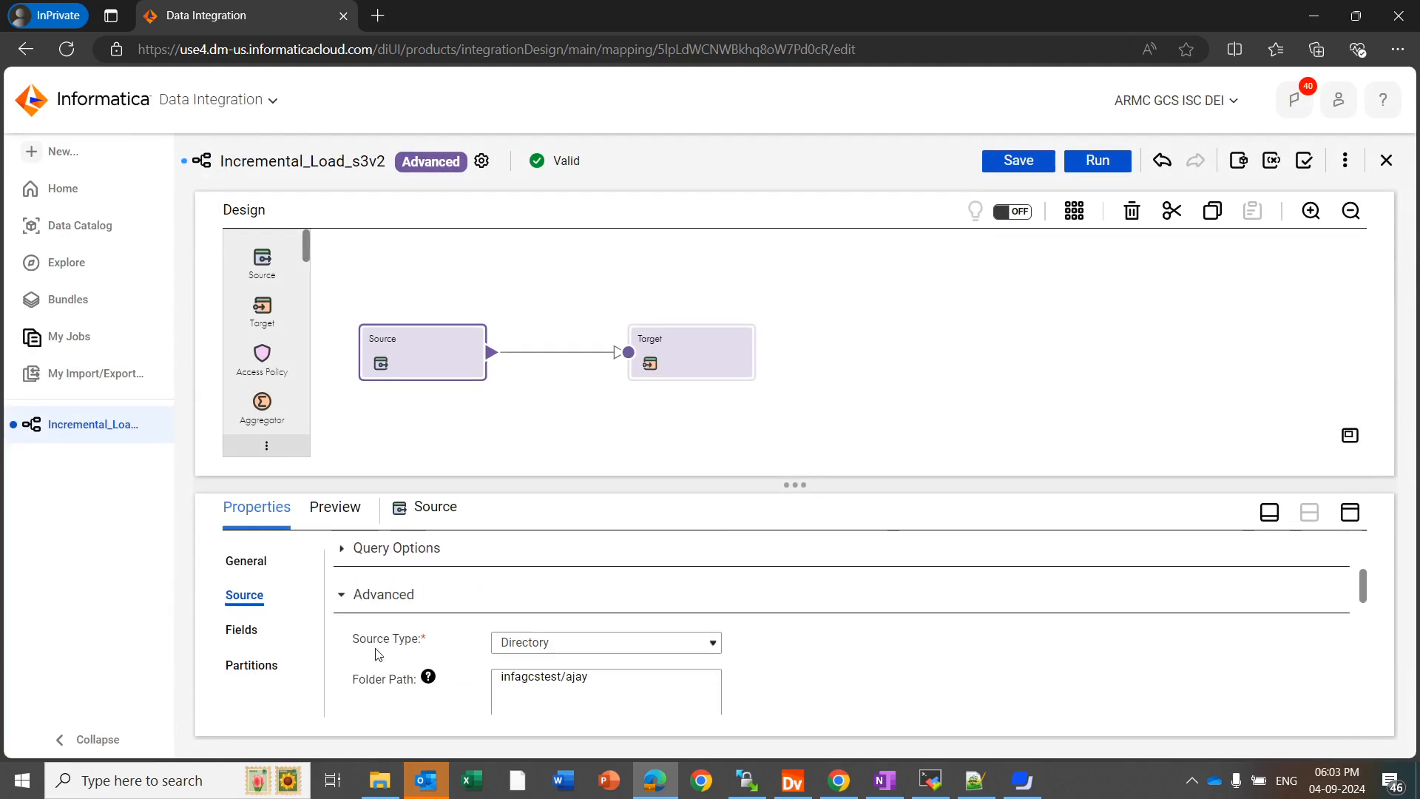
double_click(376, 641)
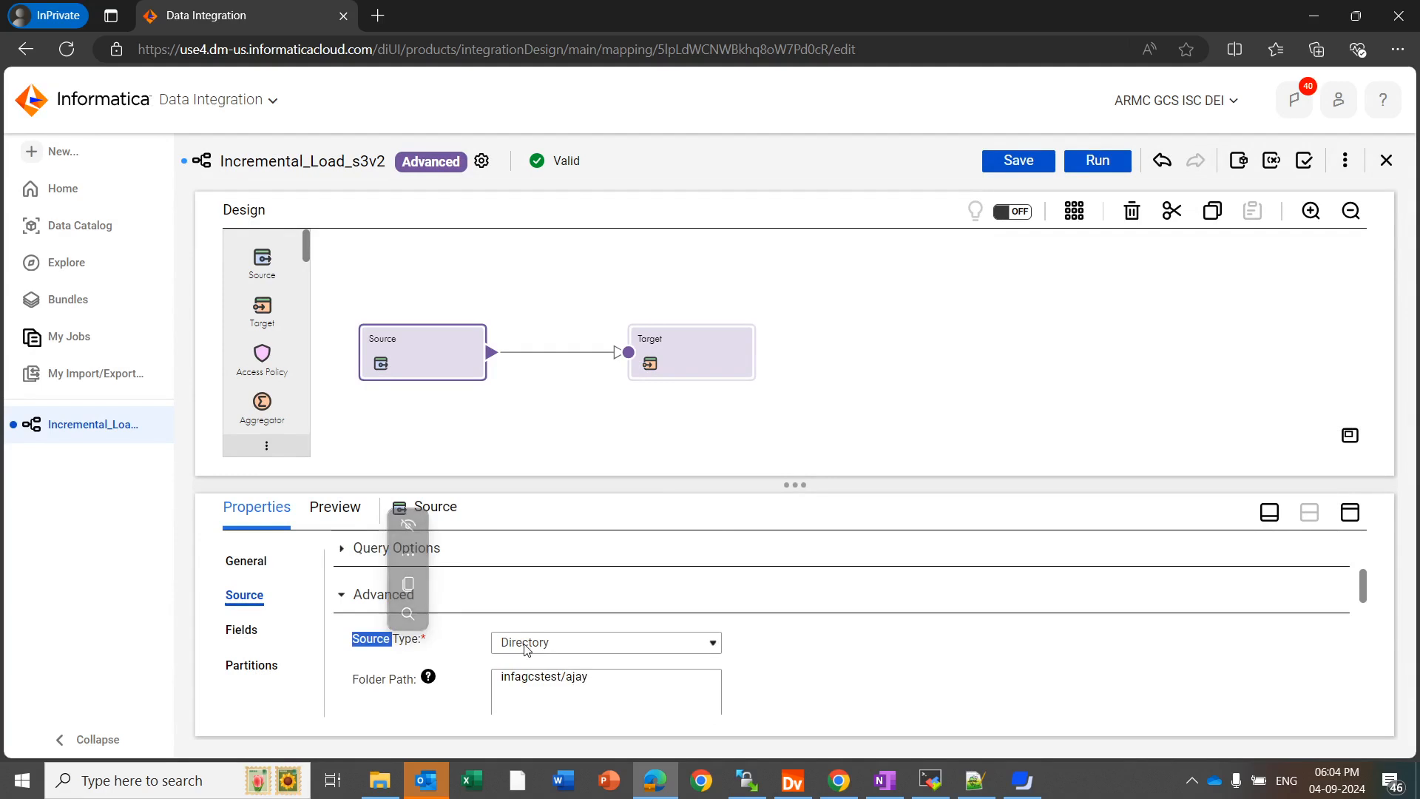
left_click(442, 669)
scroll(436, 662, "down", 1)
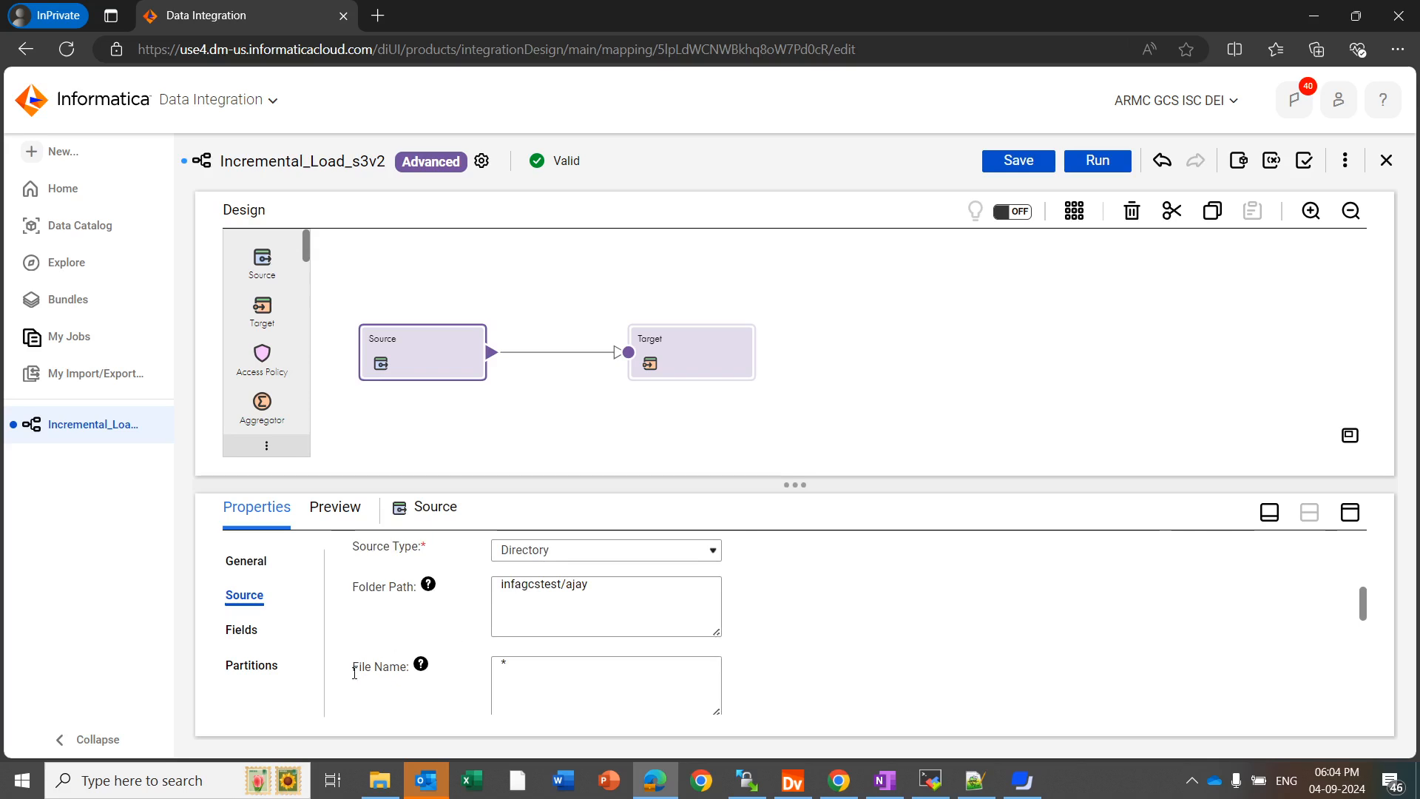
scroll(412, 611, "up", 3)
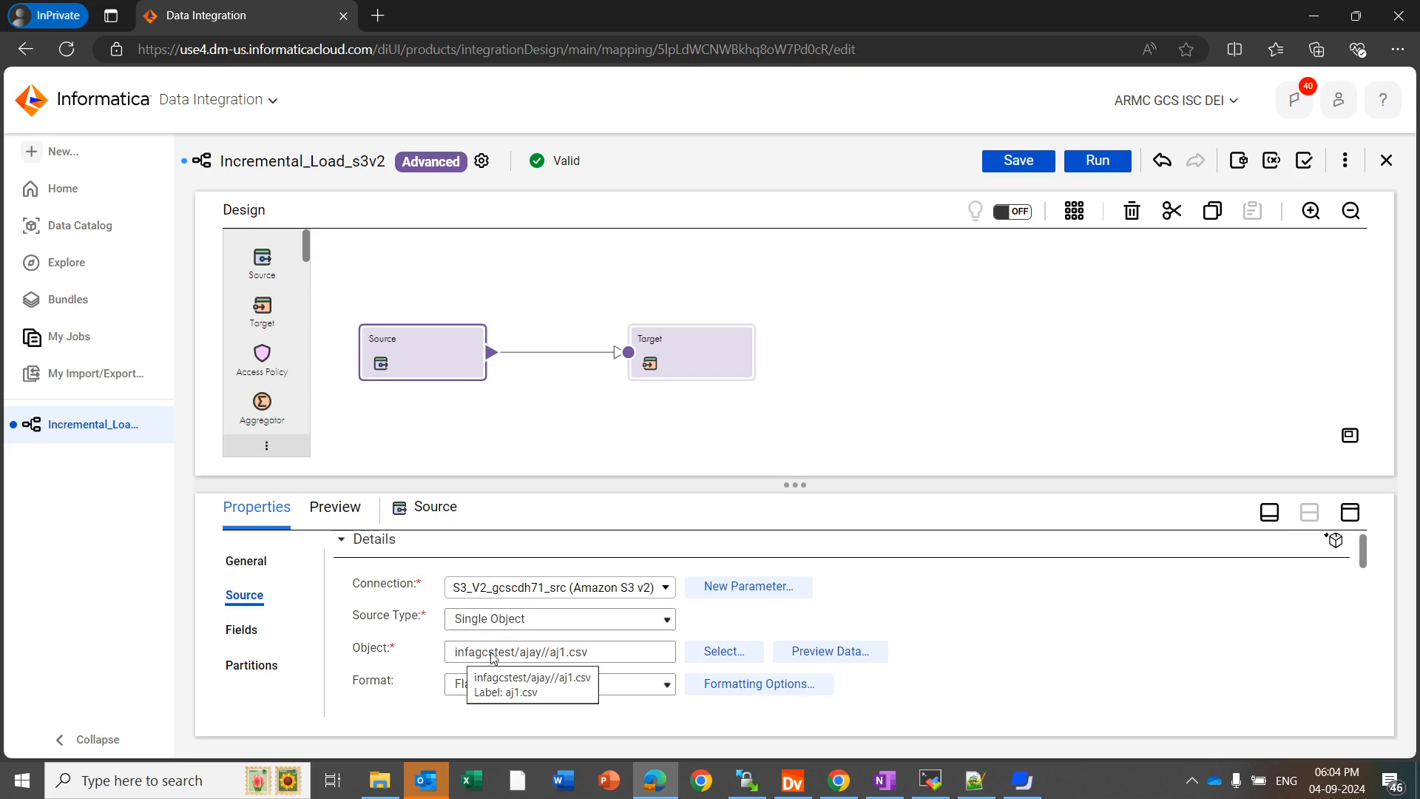
scroll(554, 655, "down", 5)
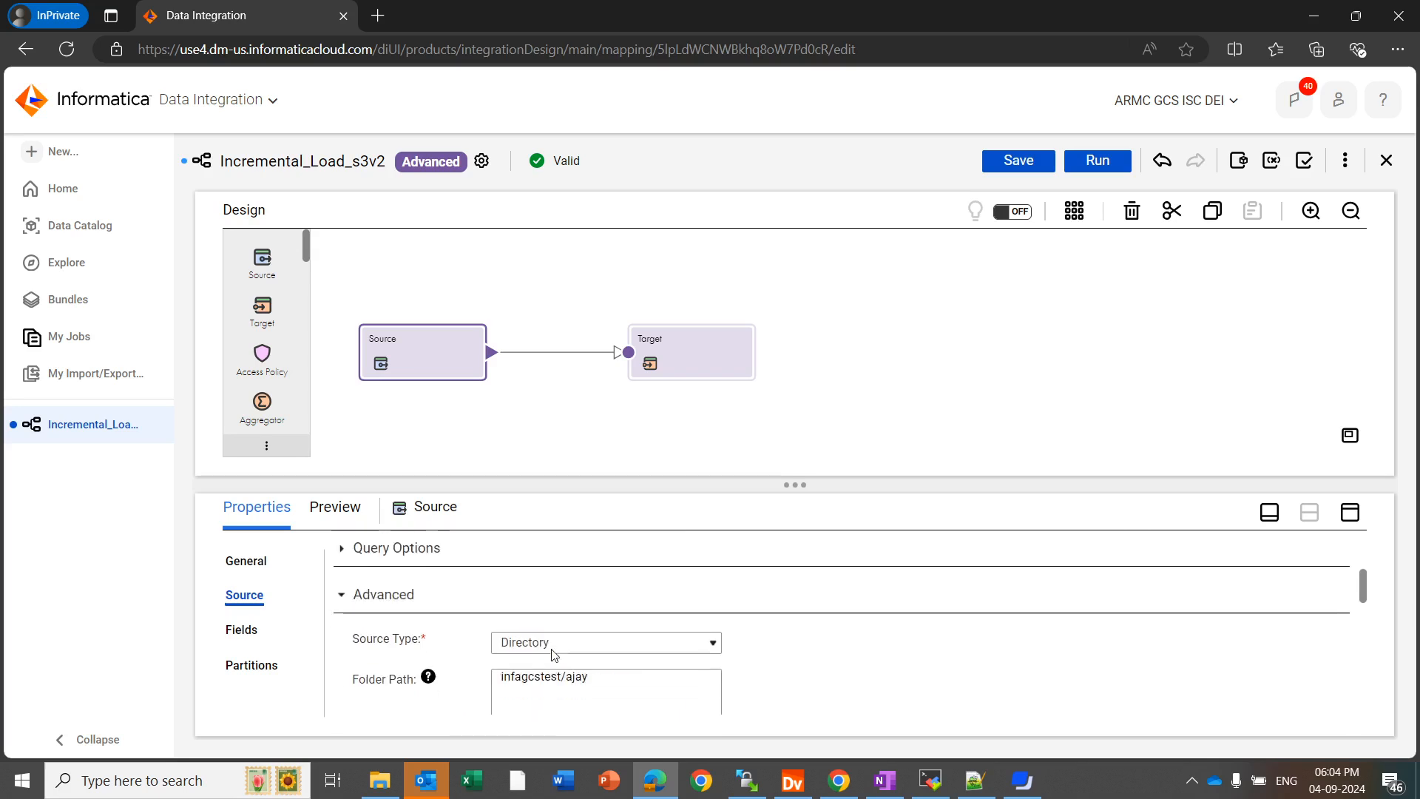
scroll(565, 602, "up", 2)
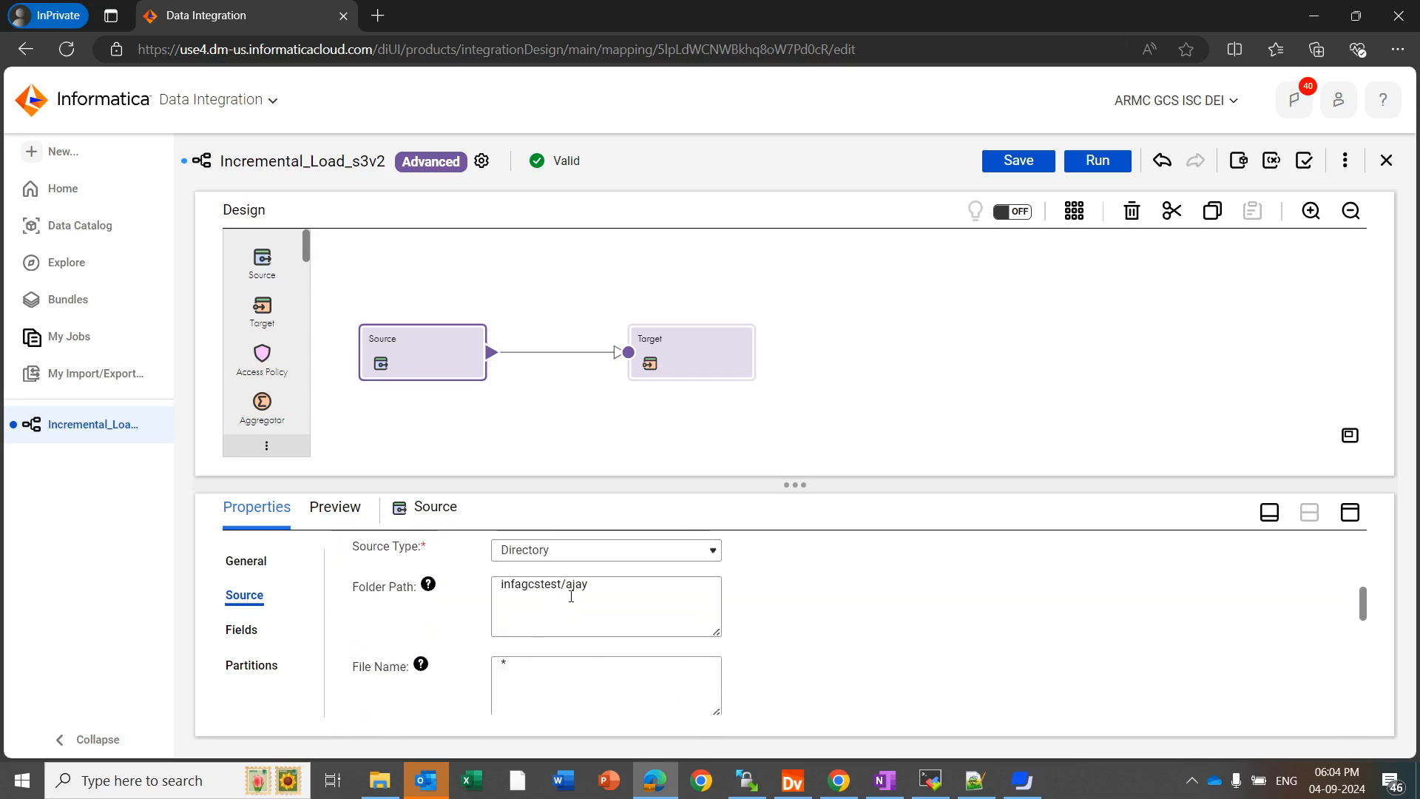
left_click(512, 672)
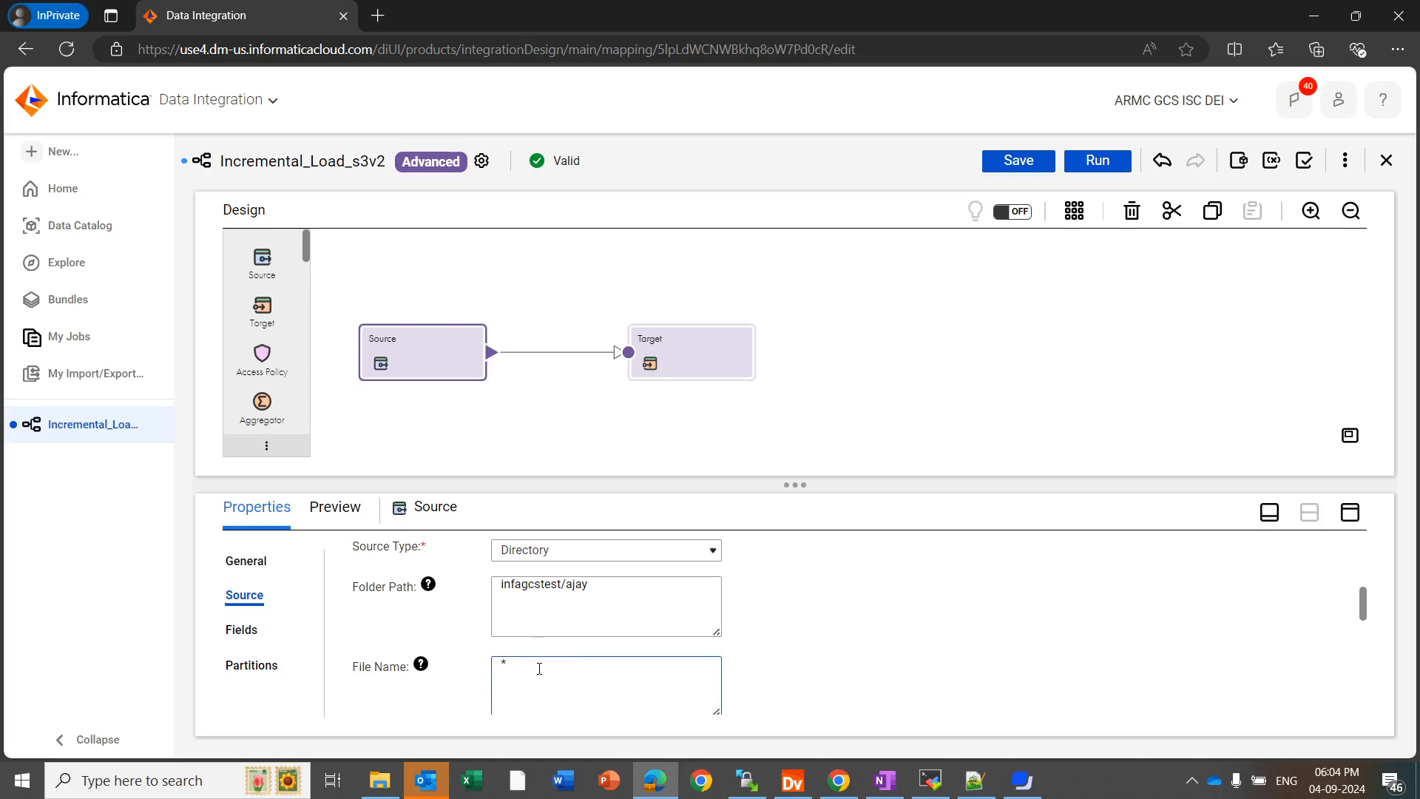
type("aj")
key("BackSpace")
key("BackSpace")
Review the source's wildcard, recursive read and incremental file load options along with its folder path and file name.
scroll(539, 668, "down", 1)
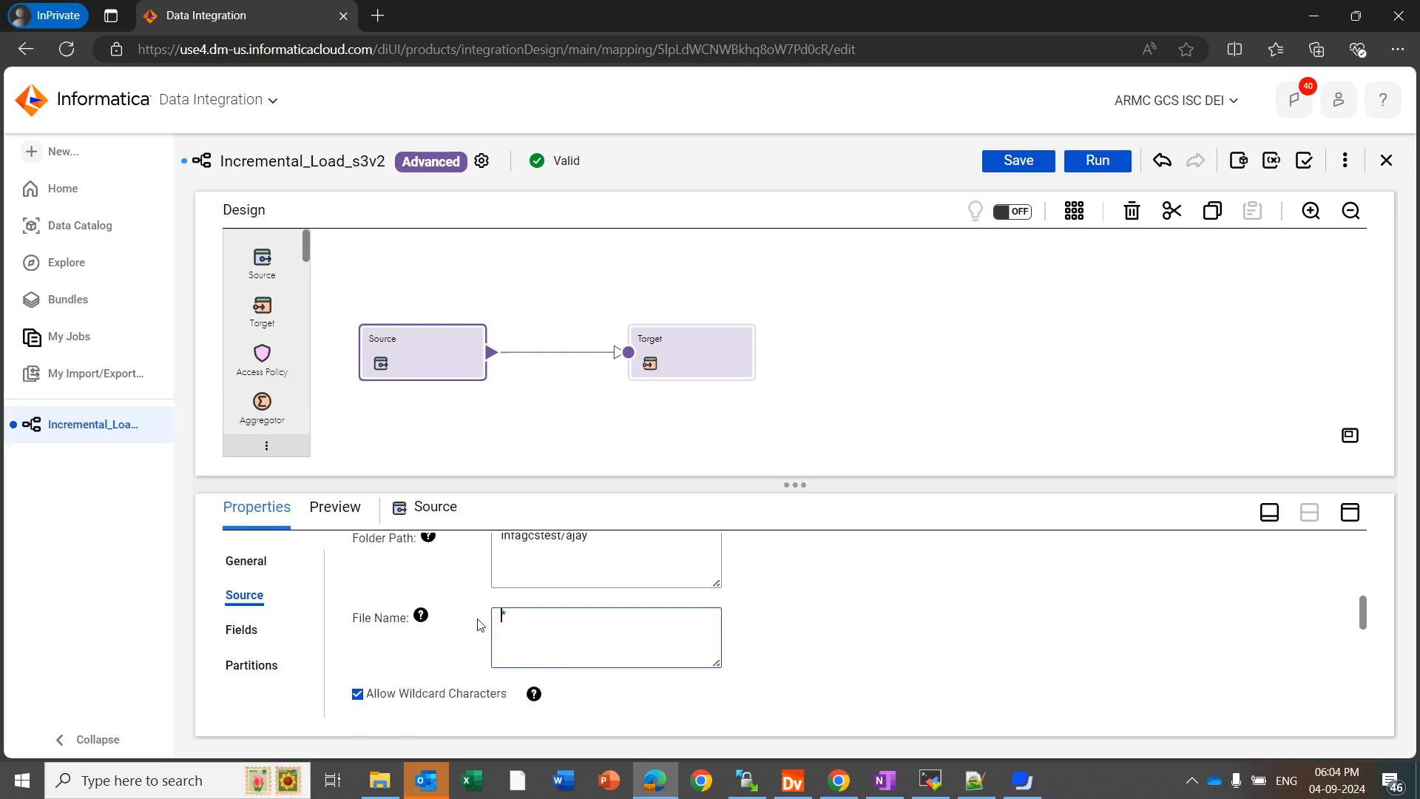
scroll(479, 624, "up", 1)
scroll(444, 644, "down", 2)
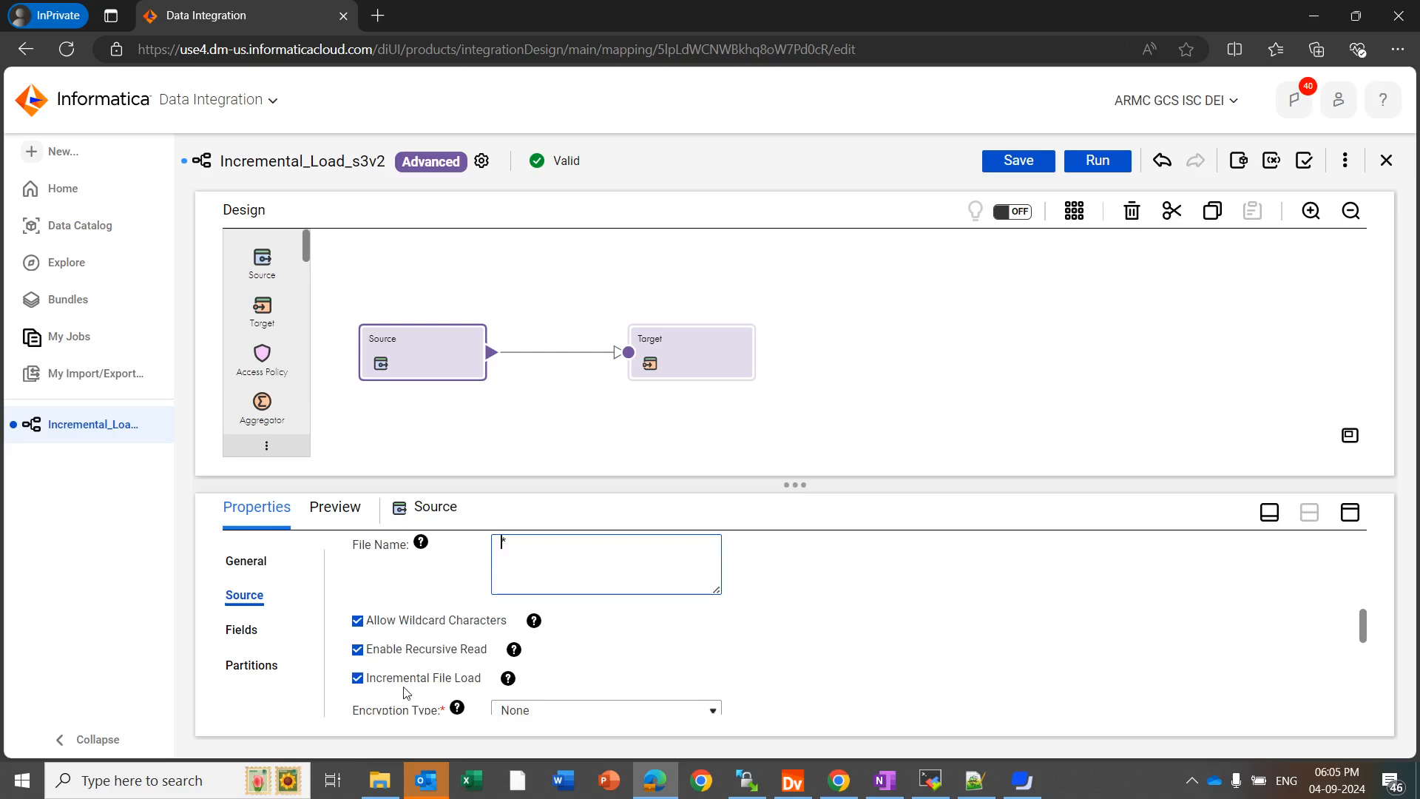
scroll(588, 651, "up", 2)
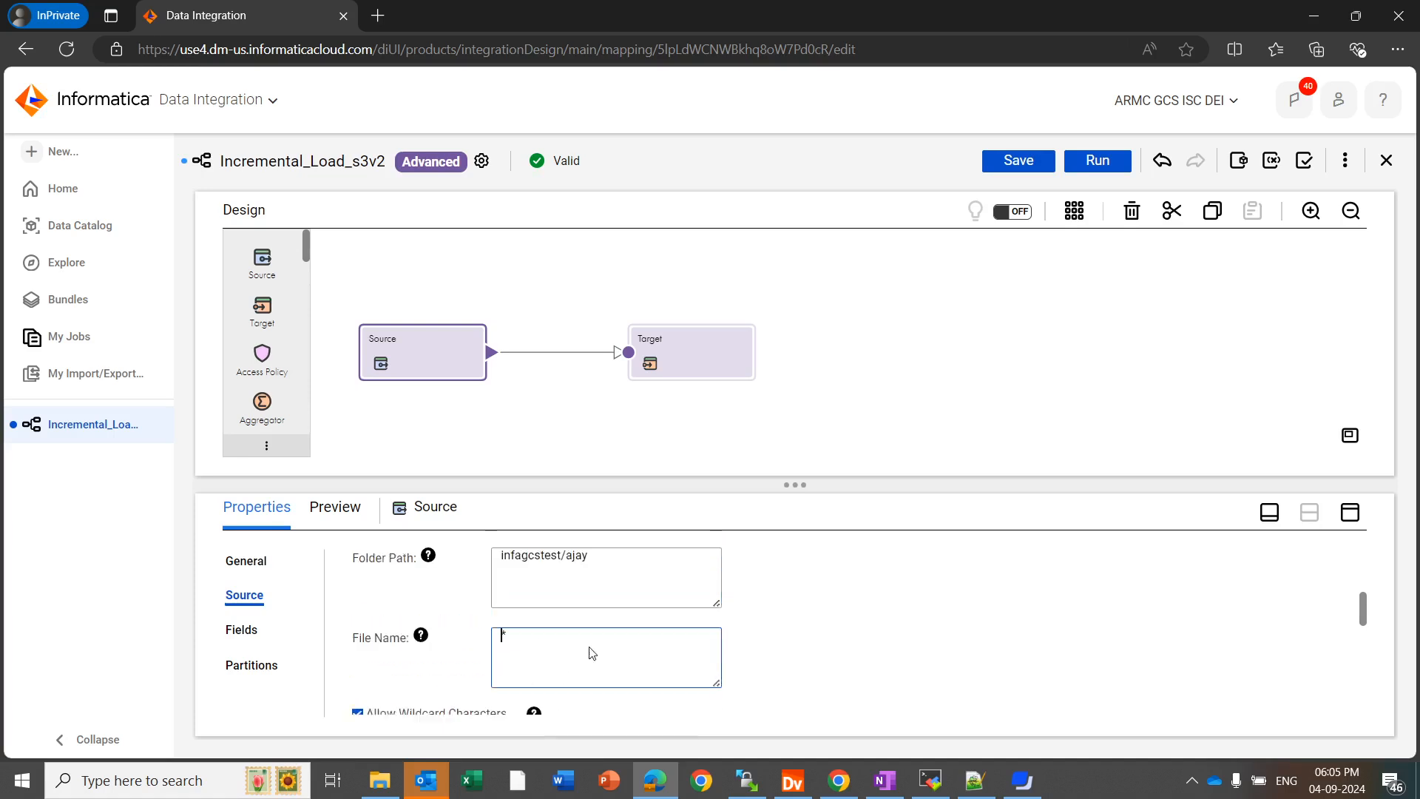
scroll(589, 605, "up", 1)
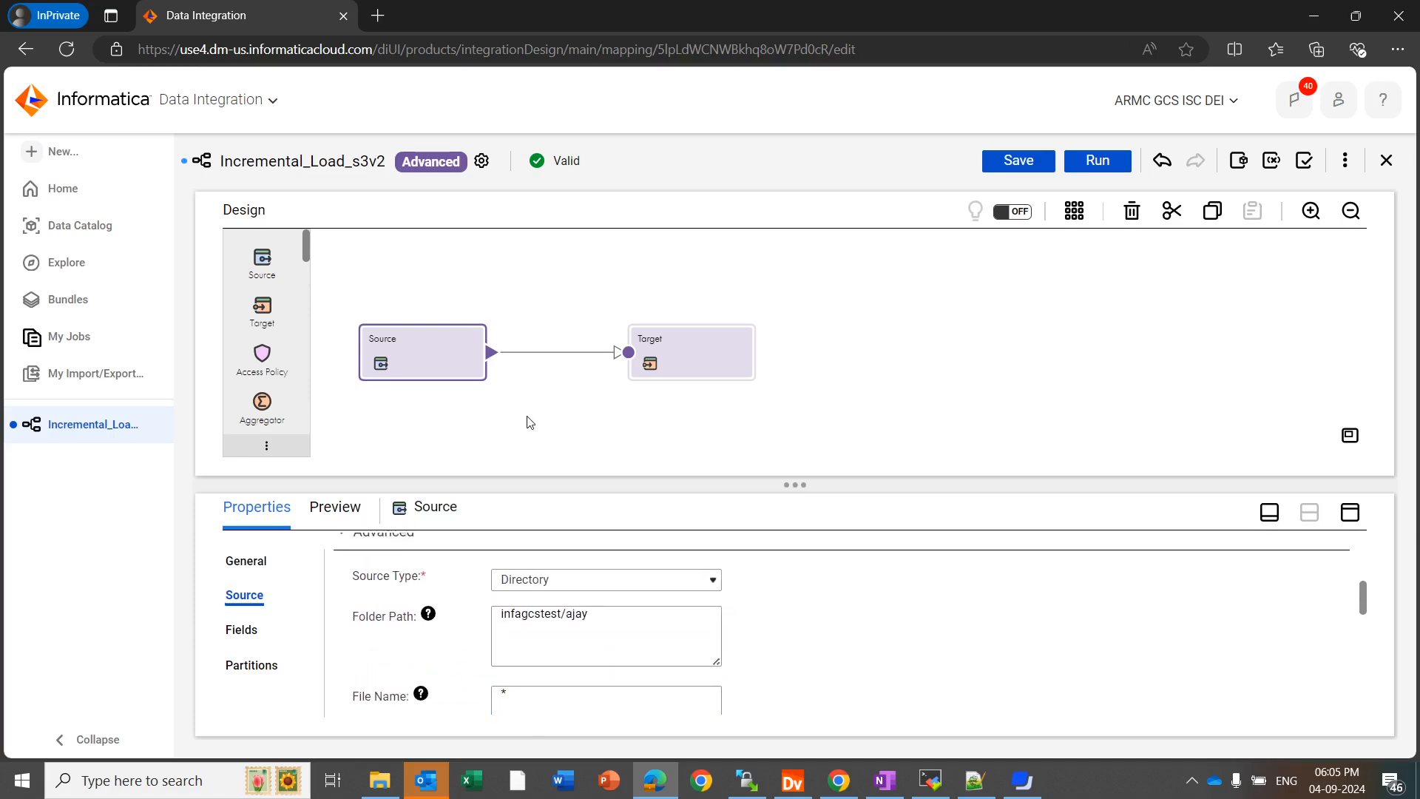
Review the Target transformation's connection, target object settings, format and operation, and examine its target fields.
left_click(686, 373)
left_click(241, 628)
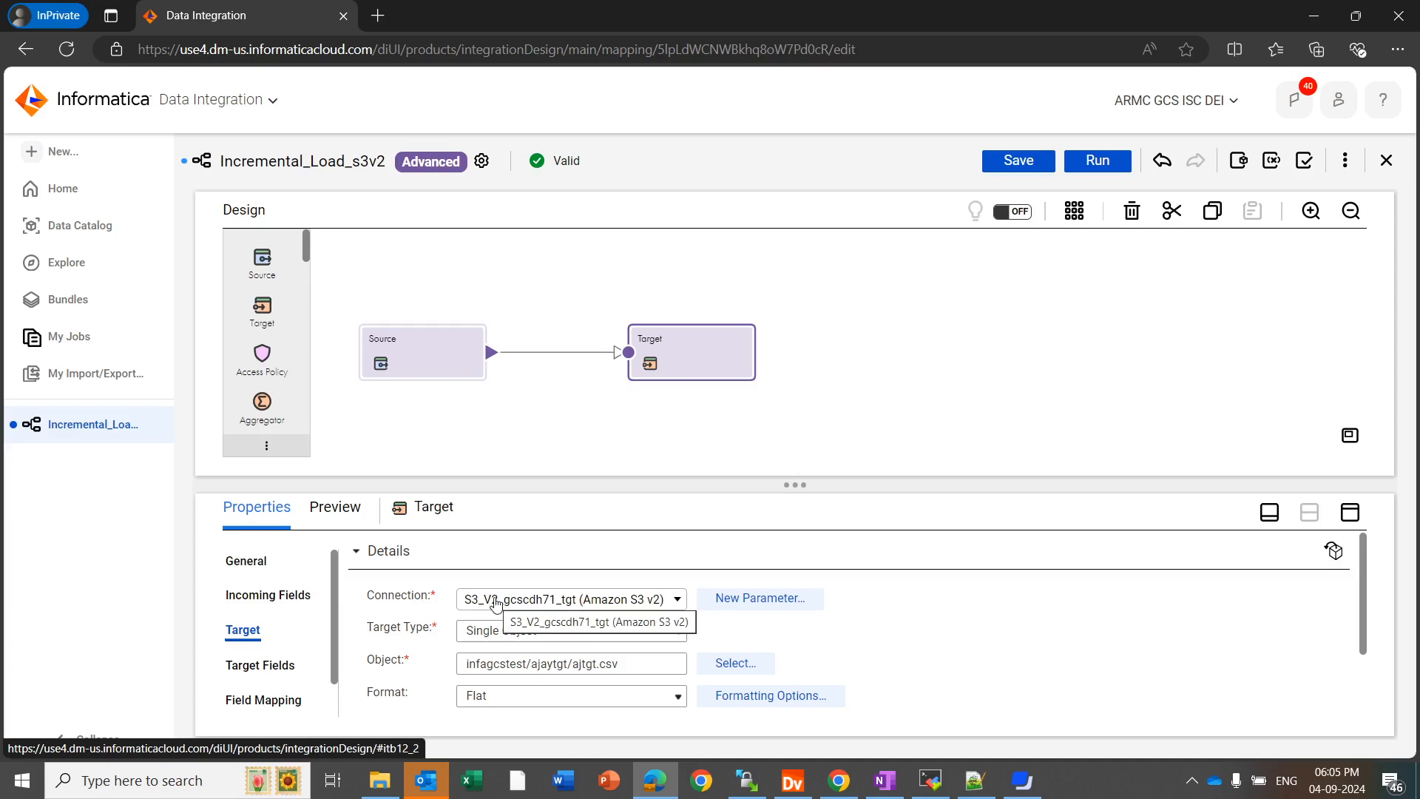
left_click(723, 664)
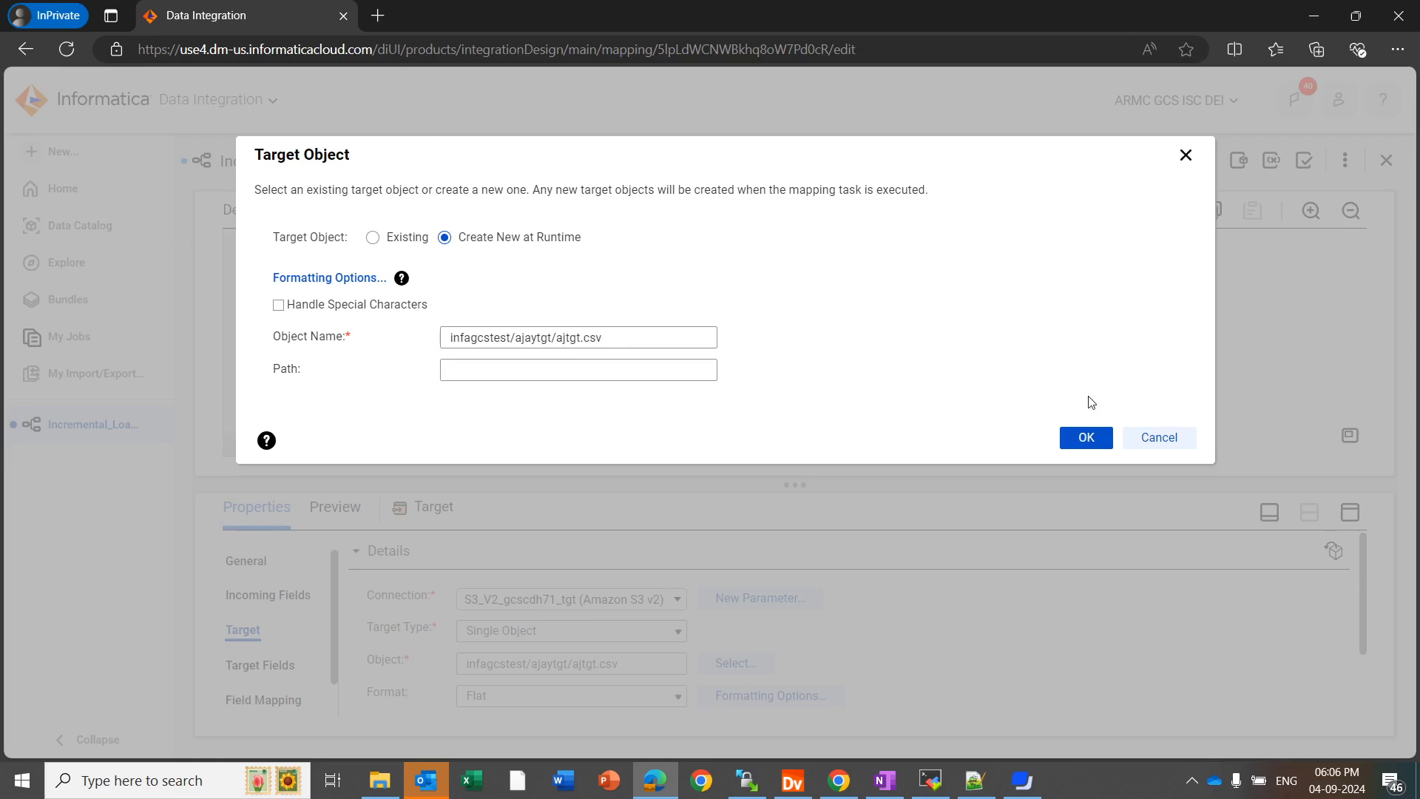
left_click(1145, 438)
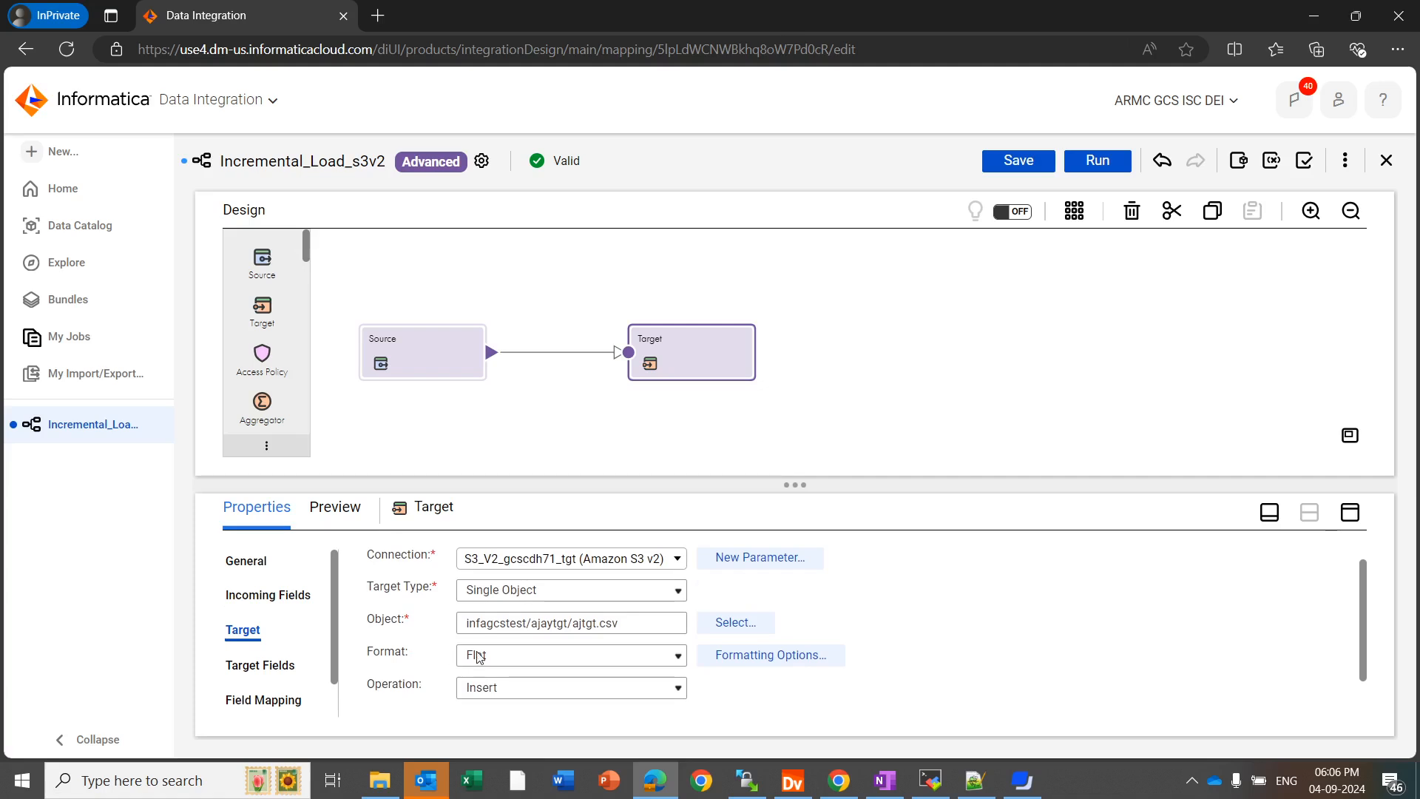
scroll(444, 662, "down", 1)
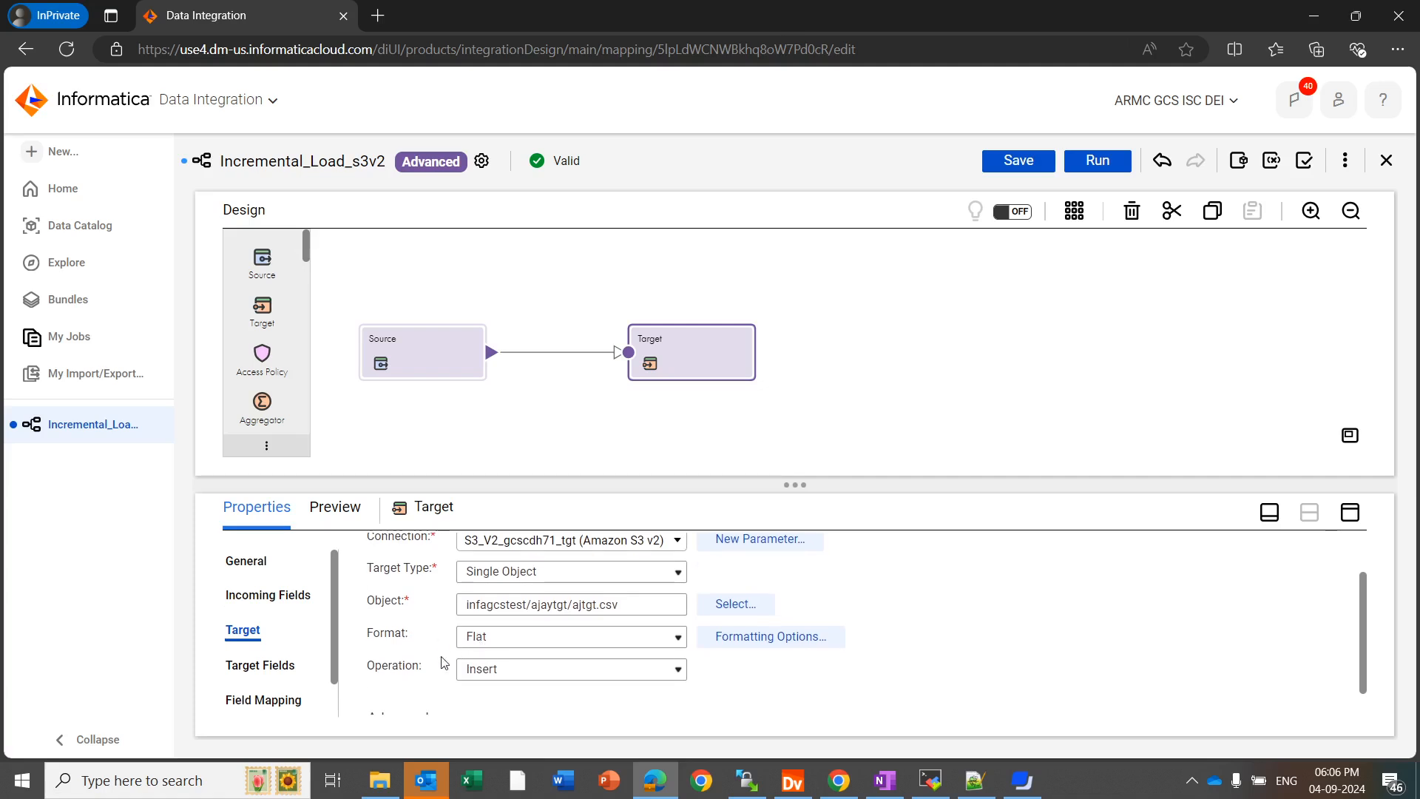
left_click(284, 675)
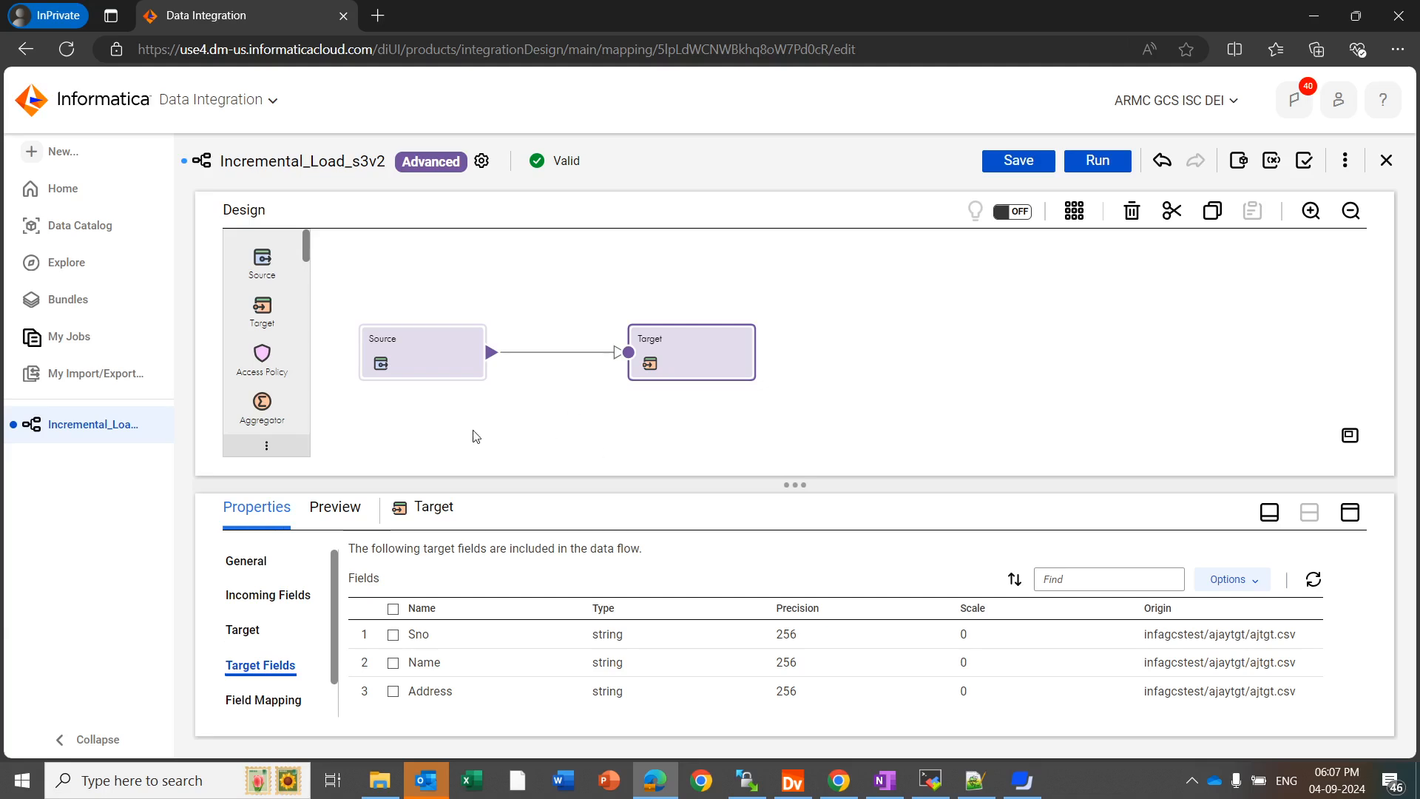
Save the Incremental_Load_s3v2 mapping and run it.
left_click(1045, 285)
left_click(1019, 162)
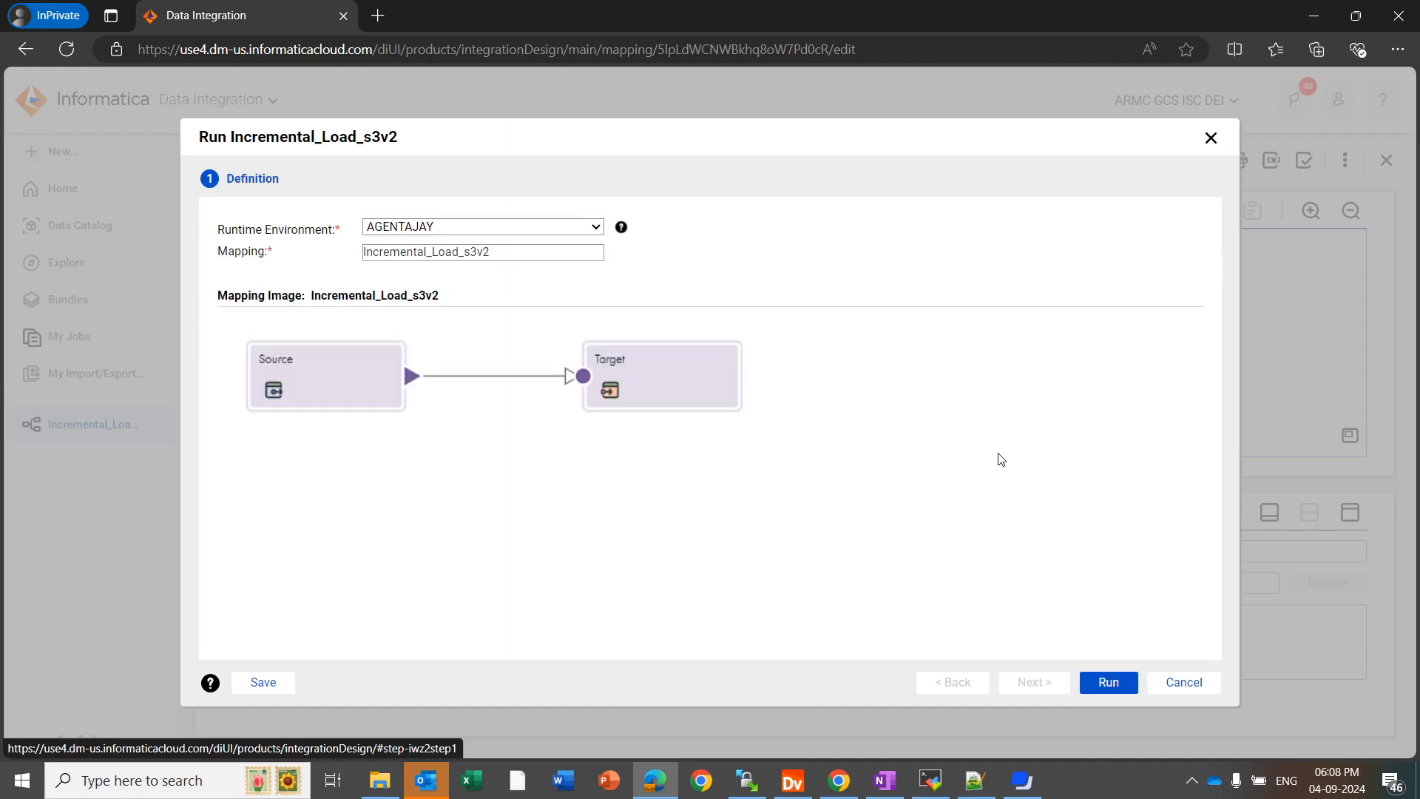
left_click(1113, 675)
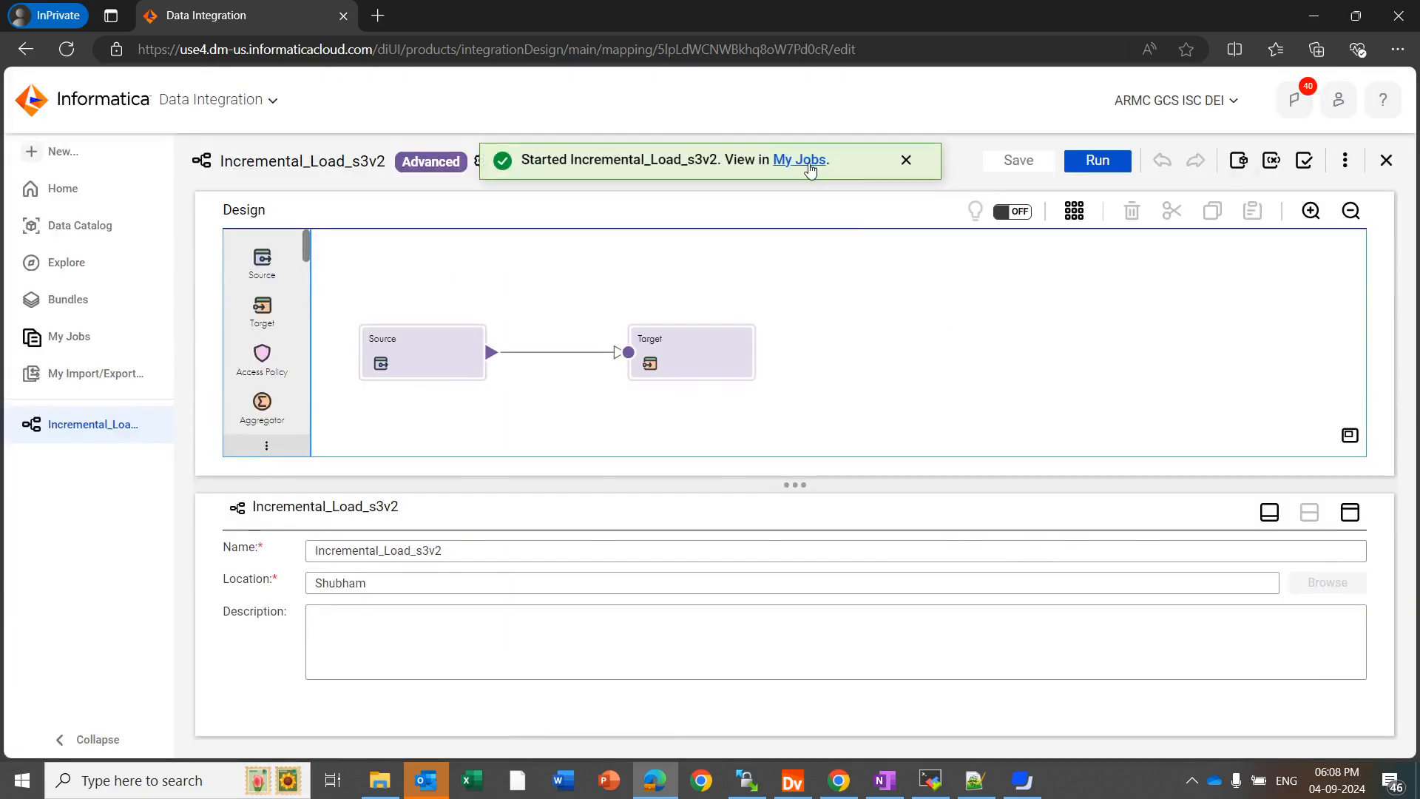
Check the progress of the newly started Incremental_Load_s3v2 job in the jobs list and open its run details.
left_click(811, 170)
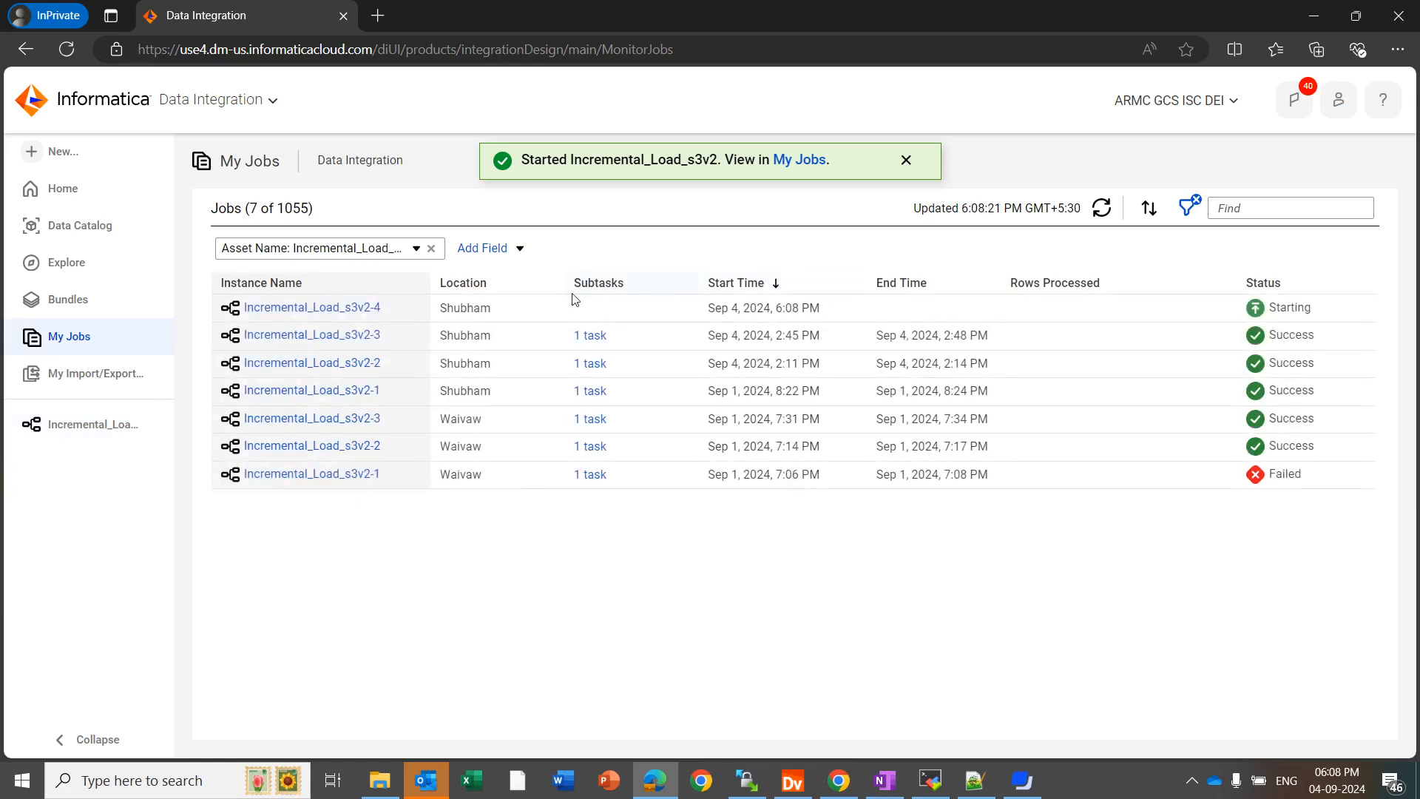
left_click(1102, 208)
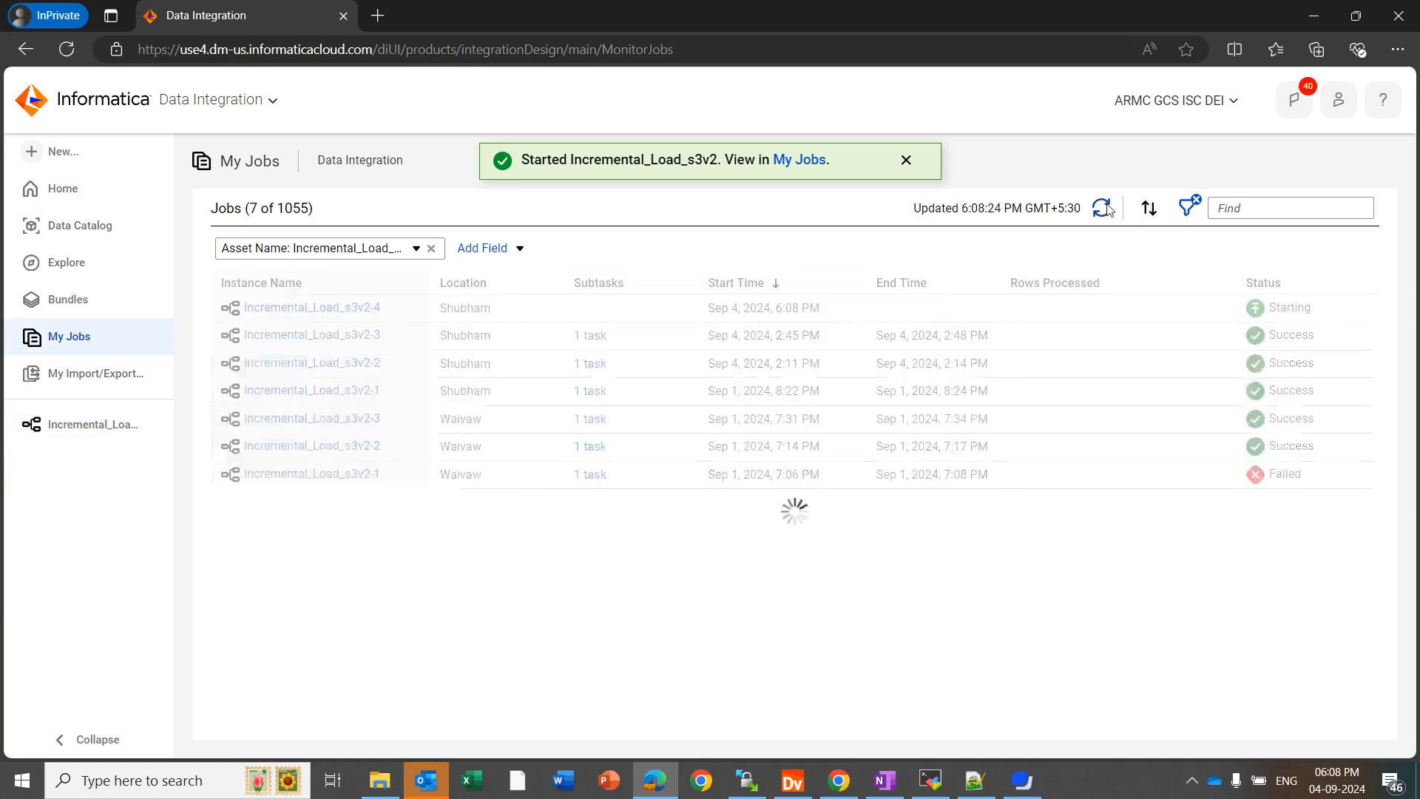
left_click(1107, 209)
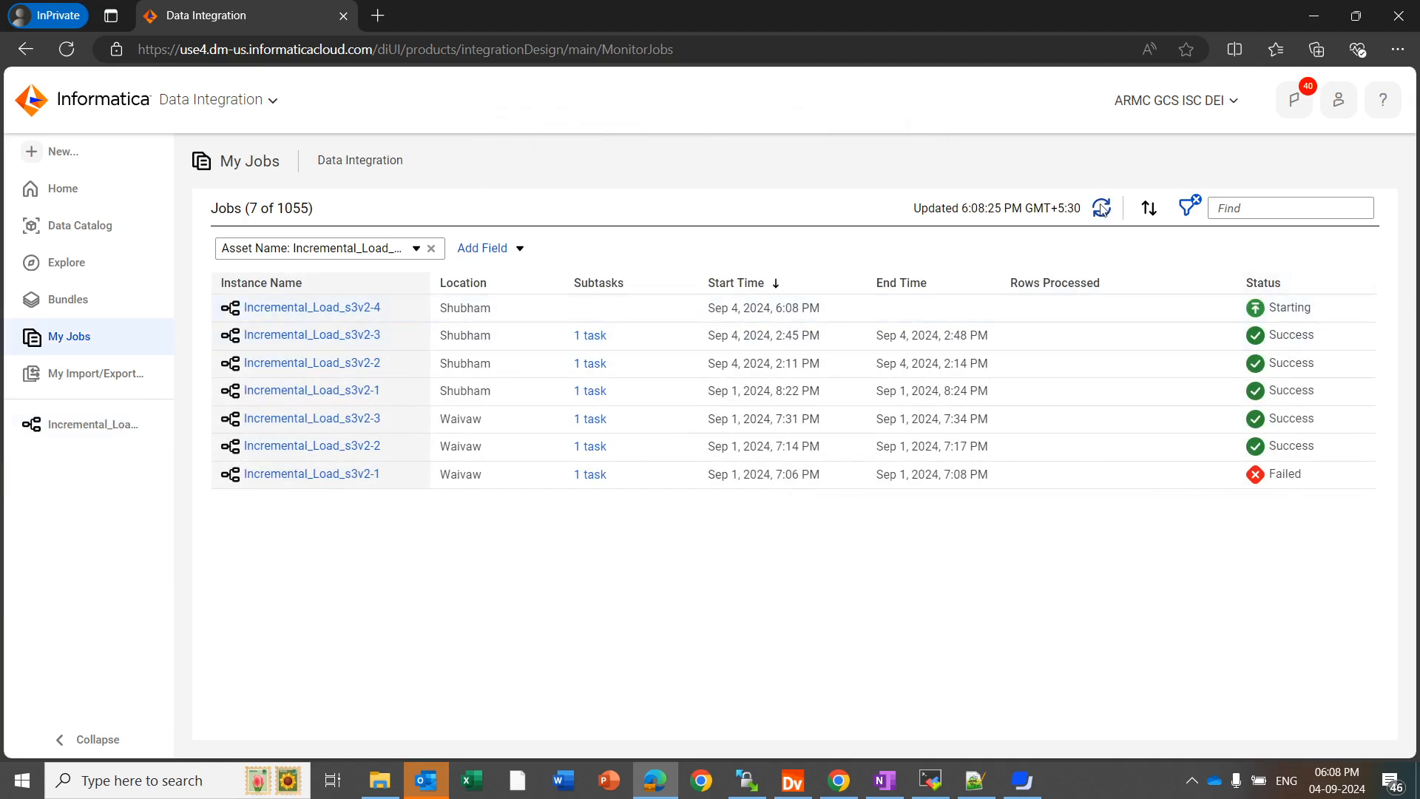
left_click(1101, 208)
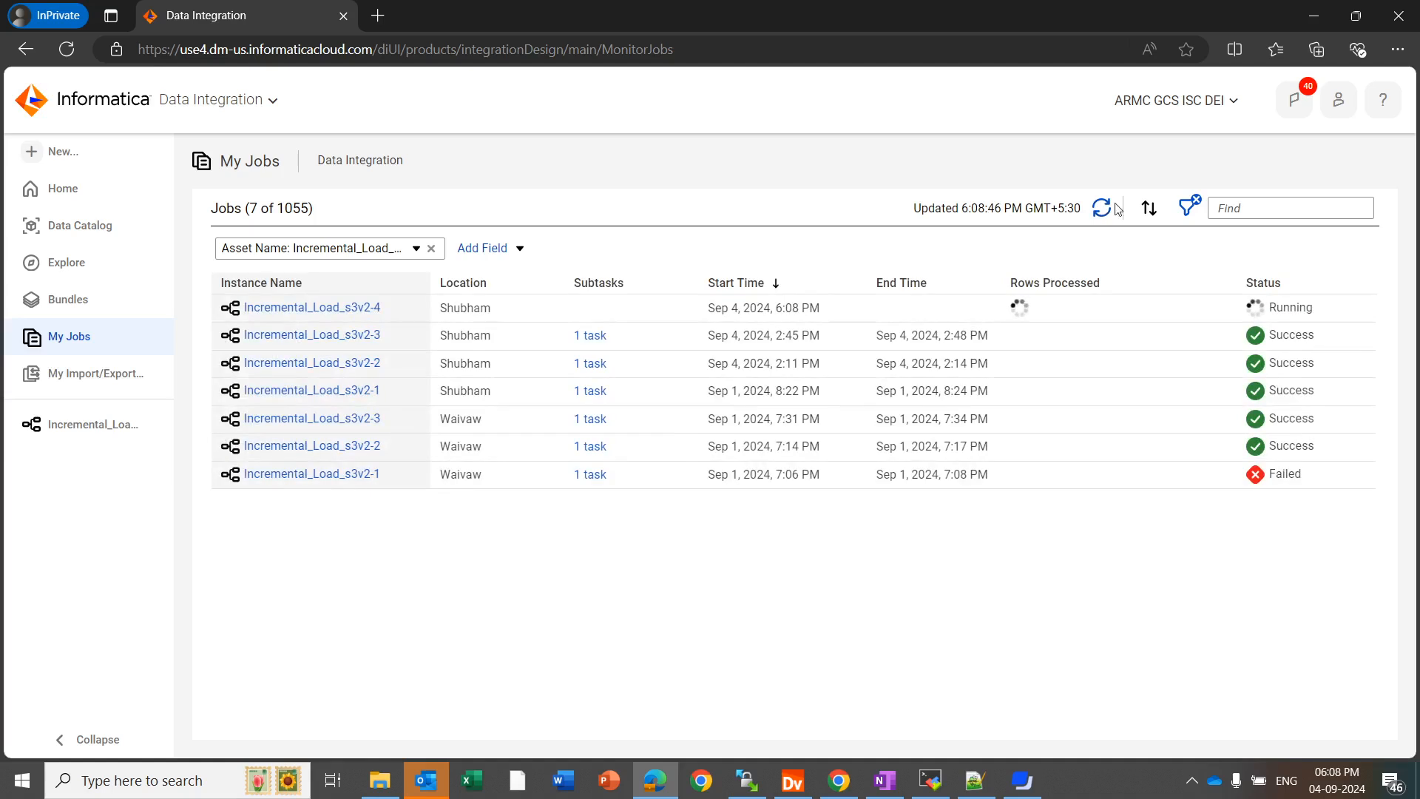
left_click(355, 307)
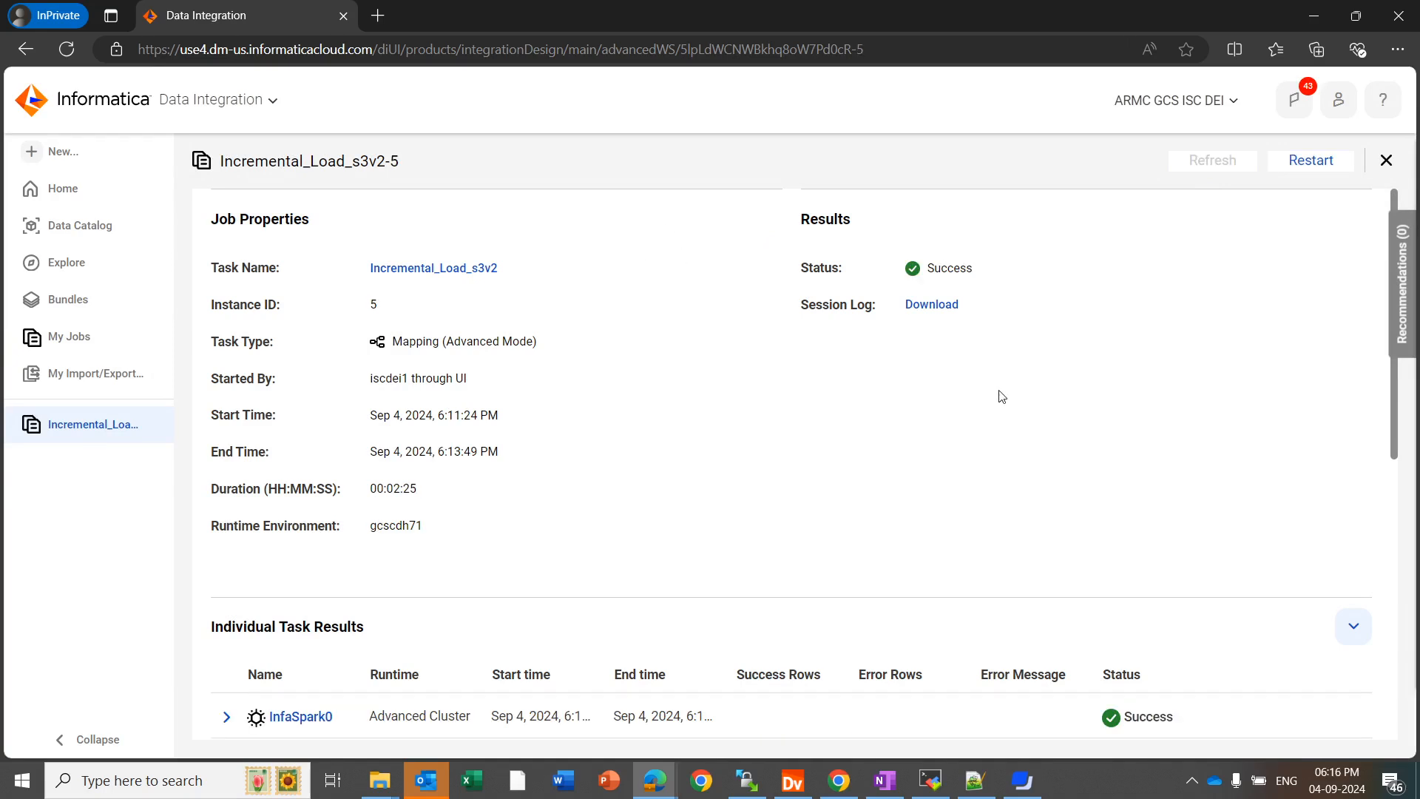
Switch to WinSCP, refresh the remote ajaytgt folder and open ajtgt.csv to compare its output with the local source files.
left_click(747, 780)
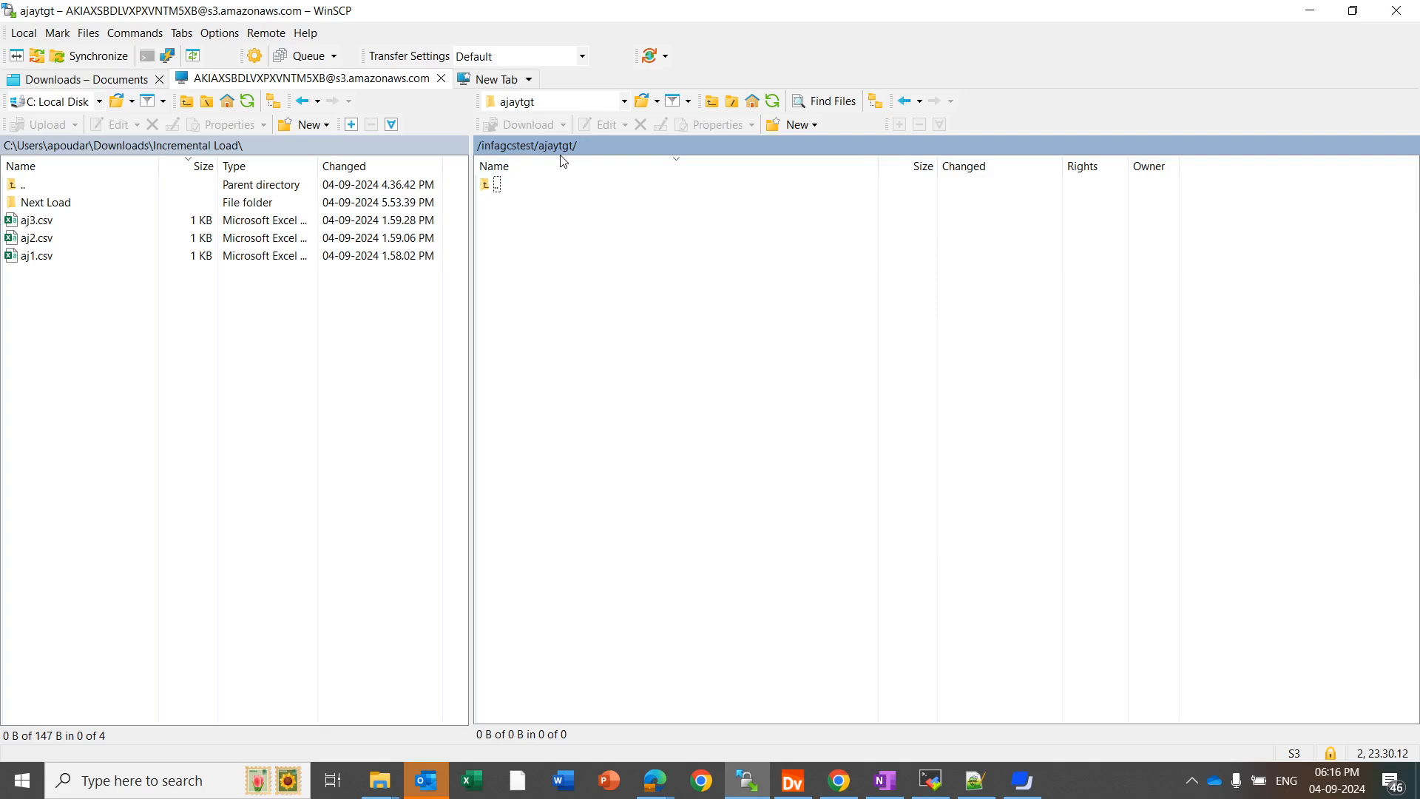
left_click(772, 101)
left_click(537, 207)
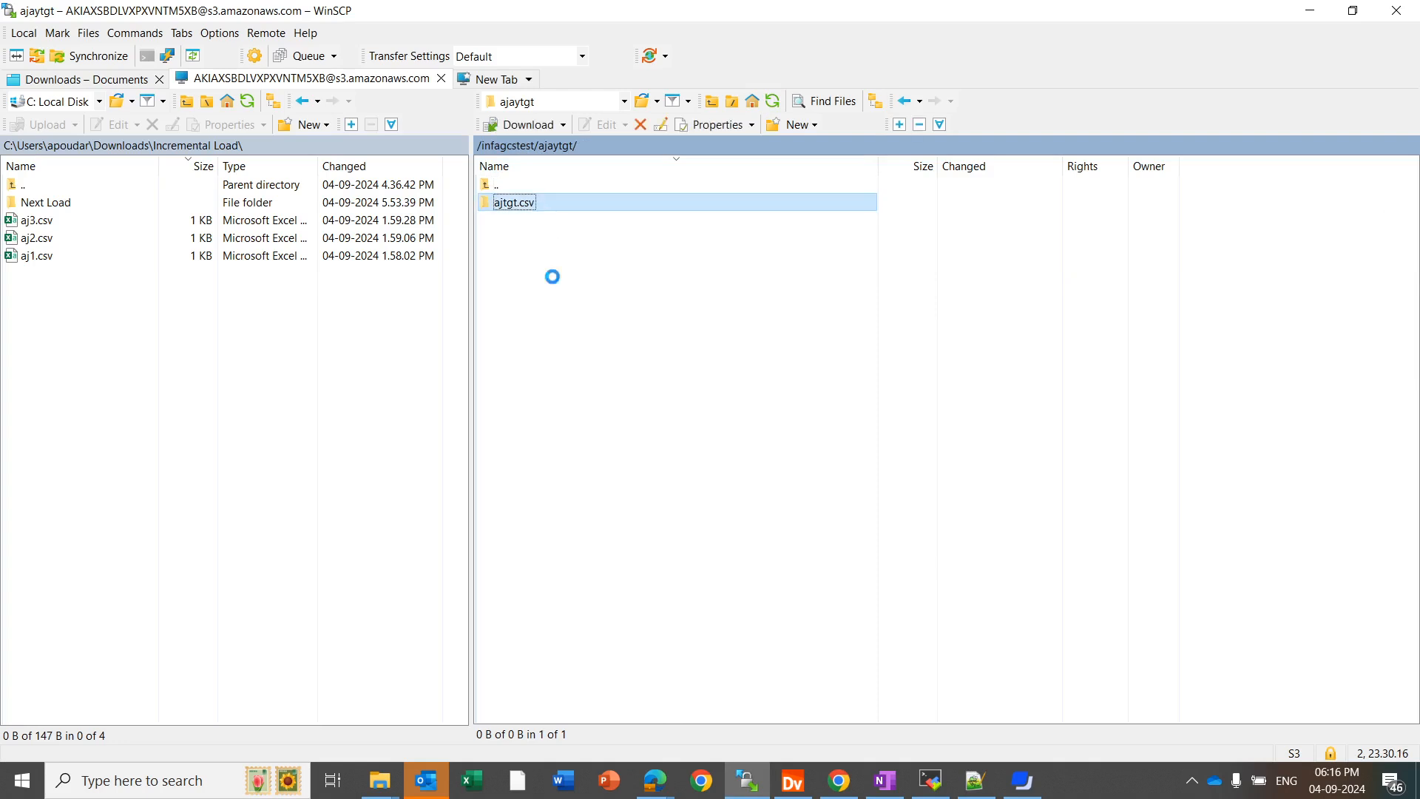
left_click_drag(59, 291, 17, 215)
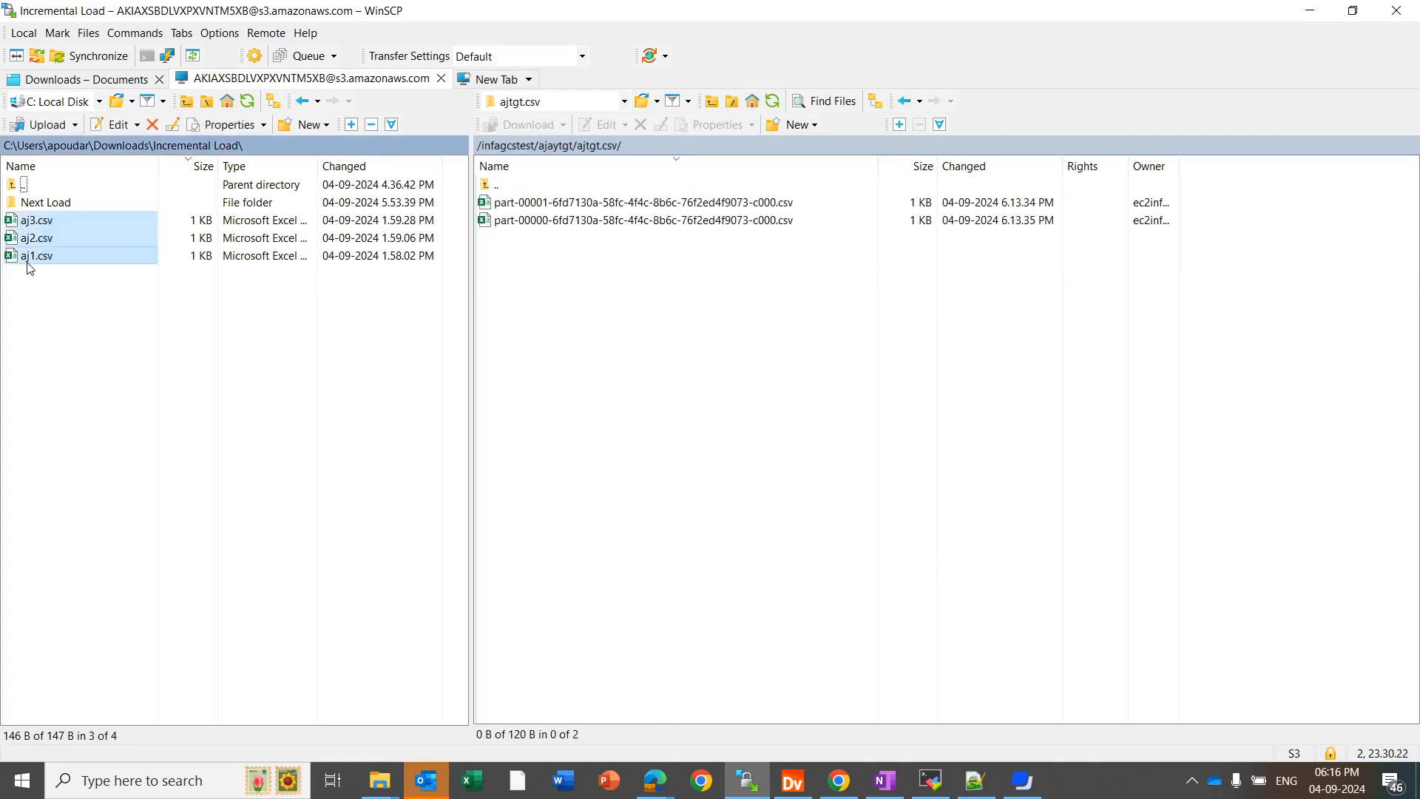
left_click(58, 293)
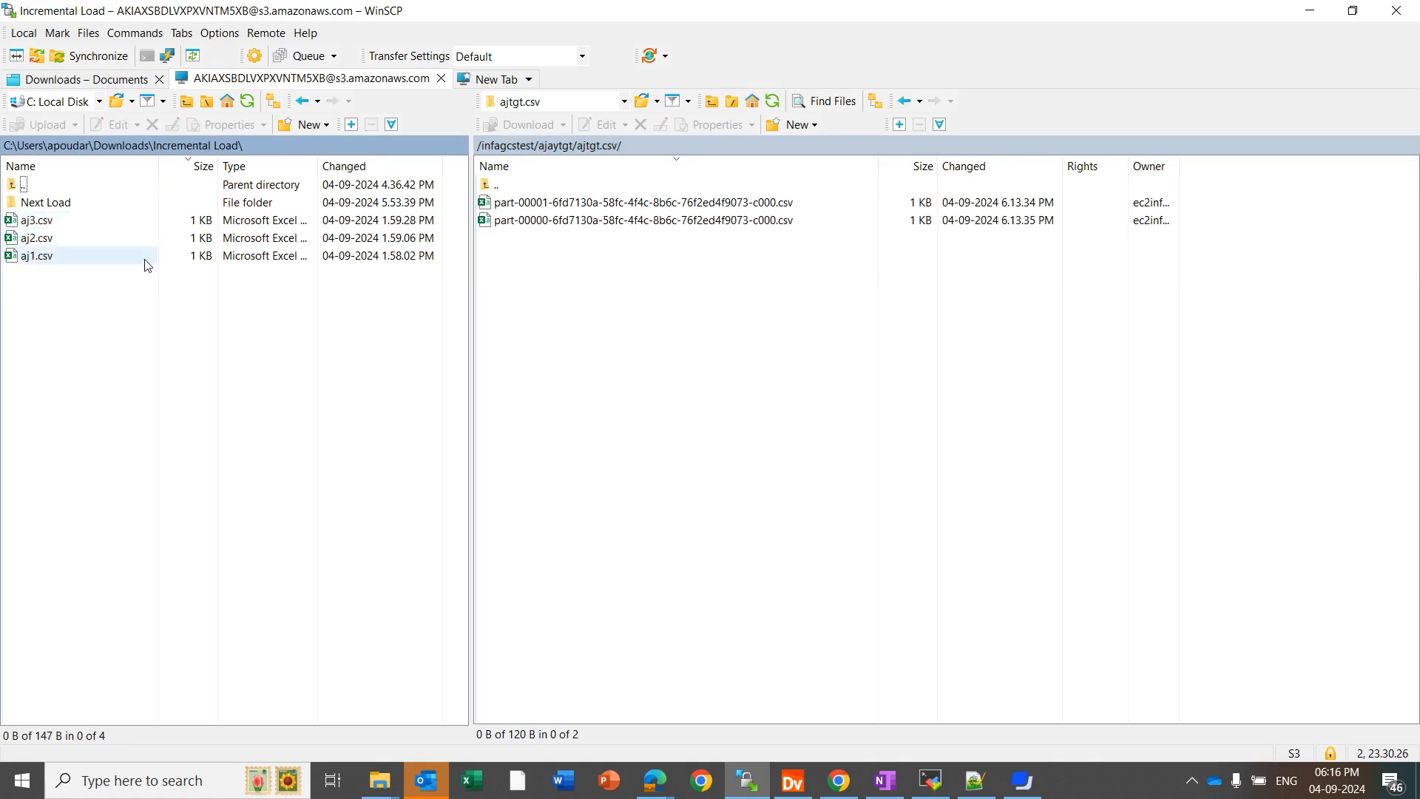
Open the part-00001 CSV output file from the remote ajtgt.csv folder and examine its rows.
left_click(546, 275)
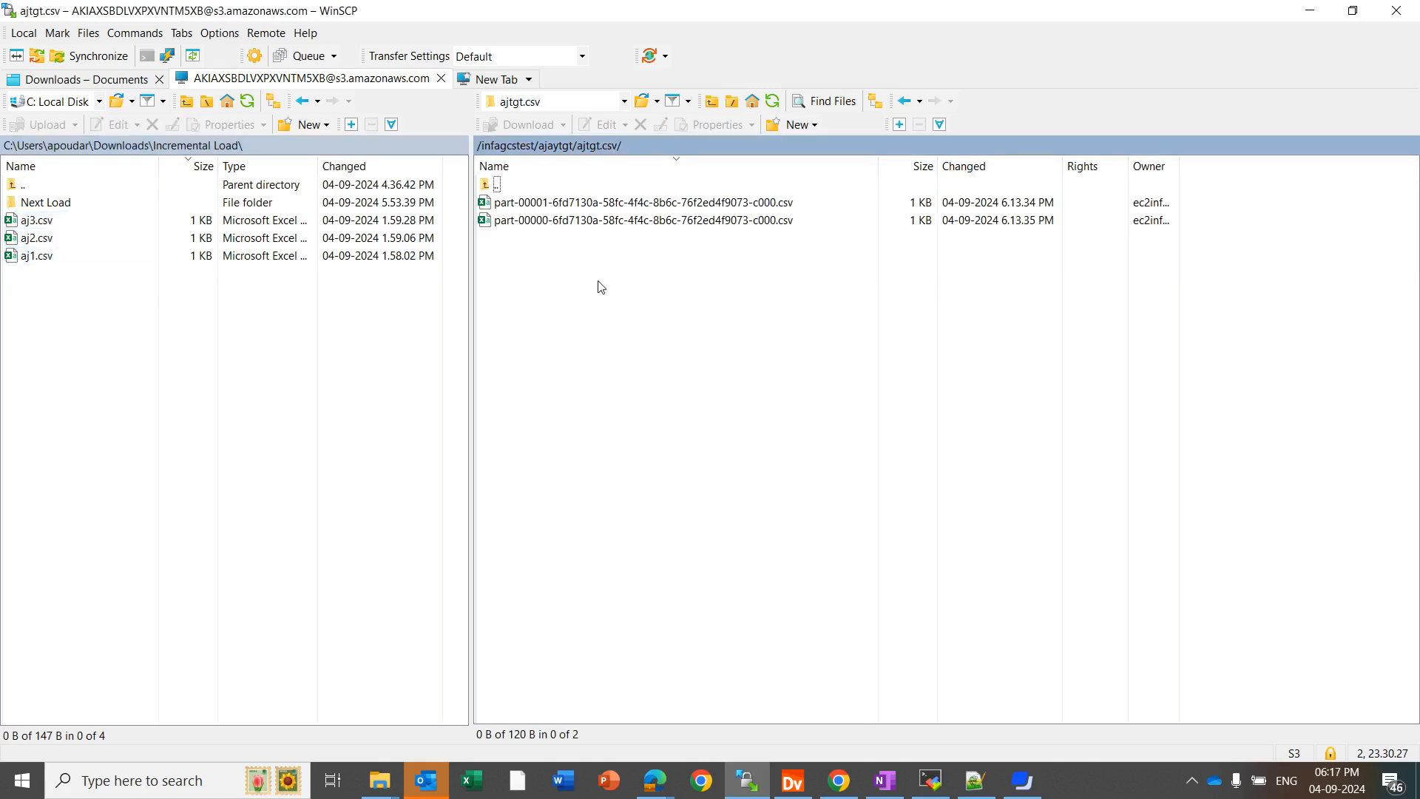
left_click(530, 211)
right_click(530, 212)
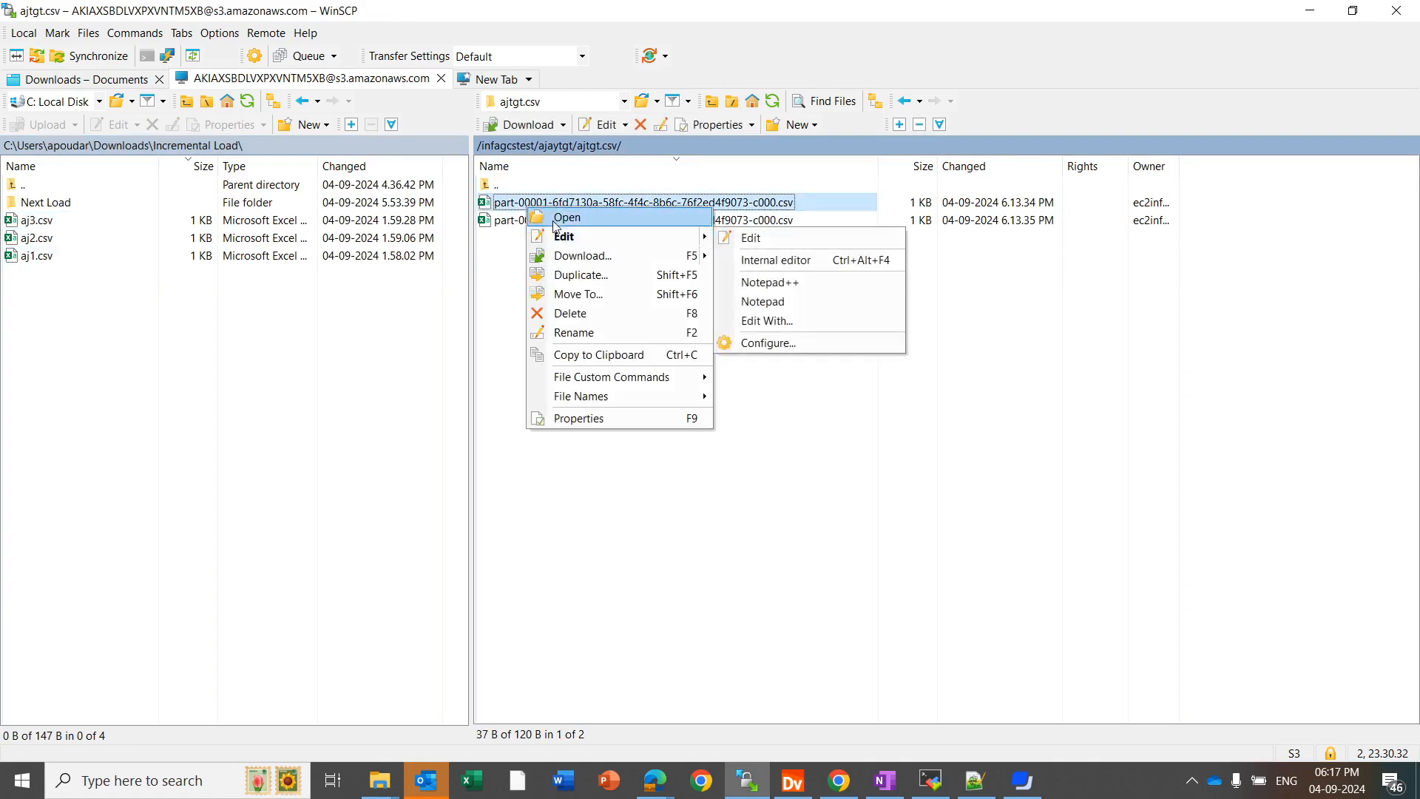
left_click(551, 220)
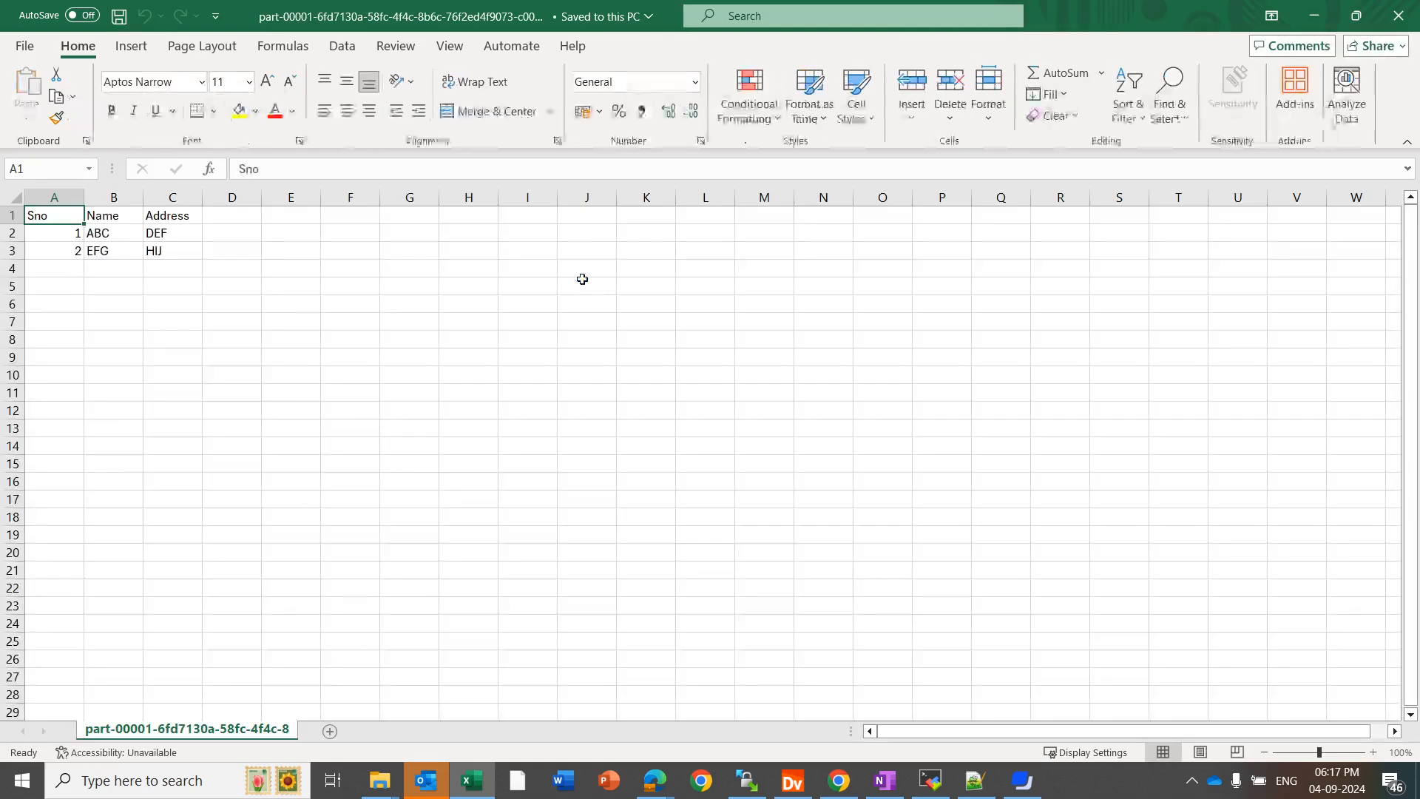
left_click_drag(71, 244, 200, 284)
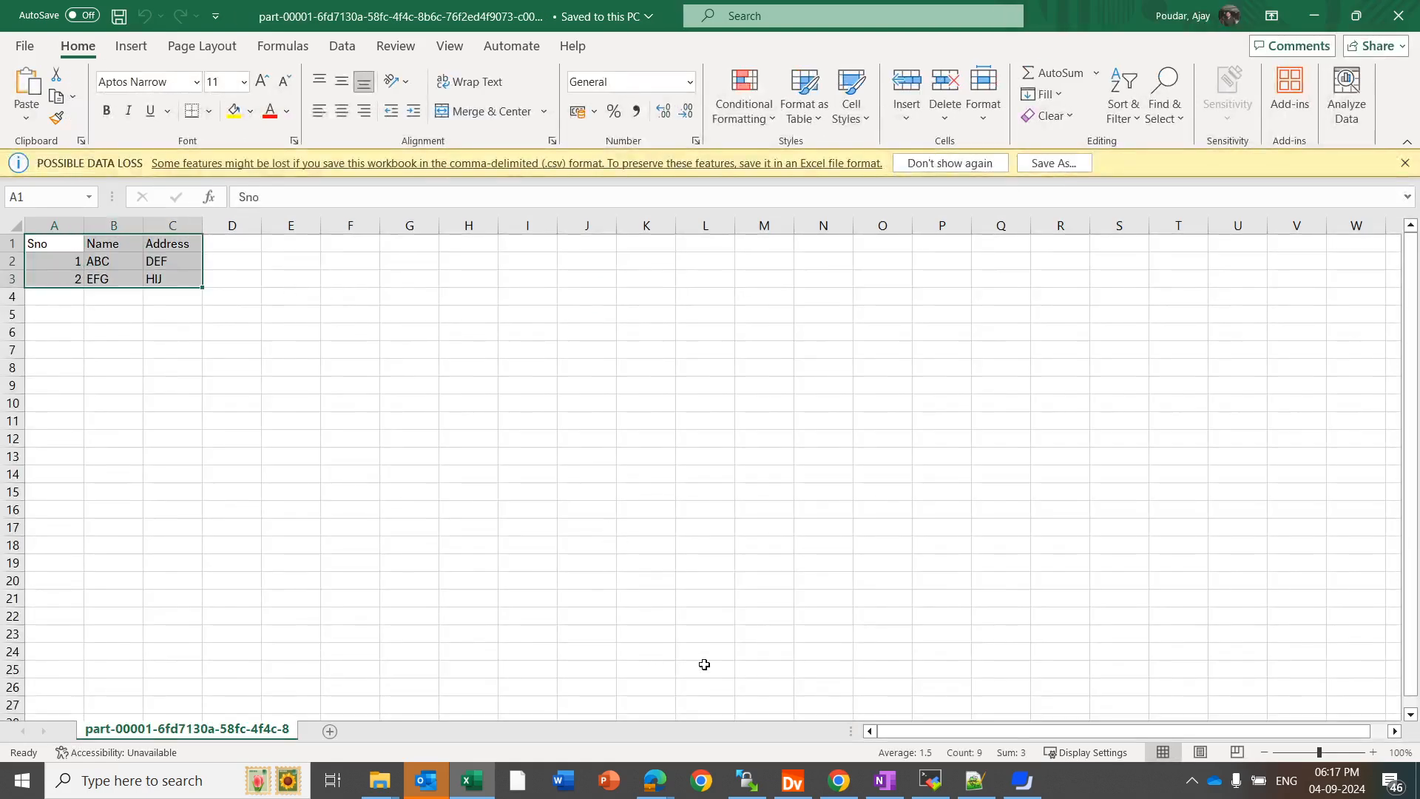
Return to WinSCP, open the part-00000 CSV output file, examine its rows, and minimize both Excel workbooks.
left_click(747, 780)
left_click(645, 221)
right_click(645, 222)
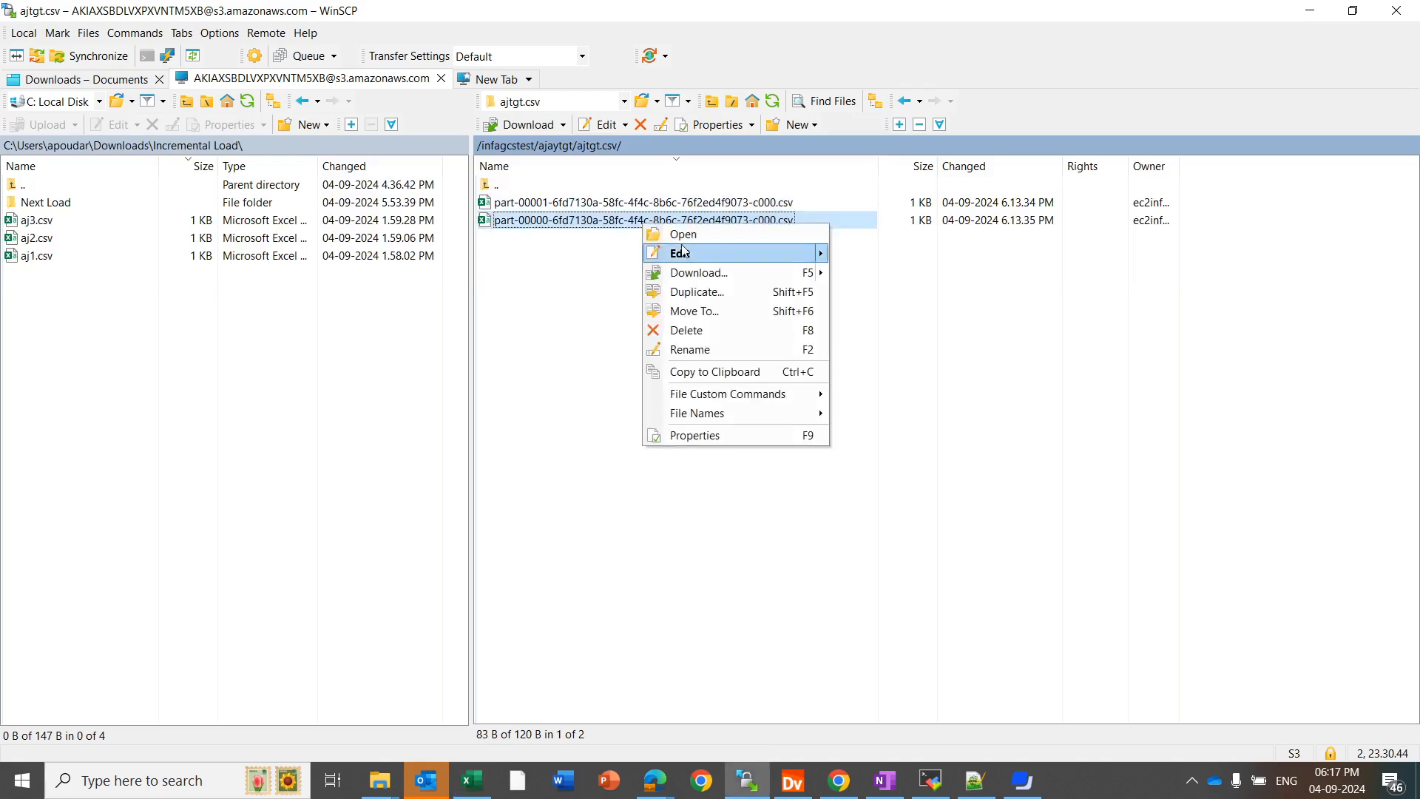
left_click(687, 232)
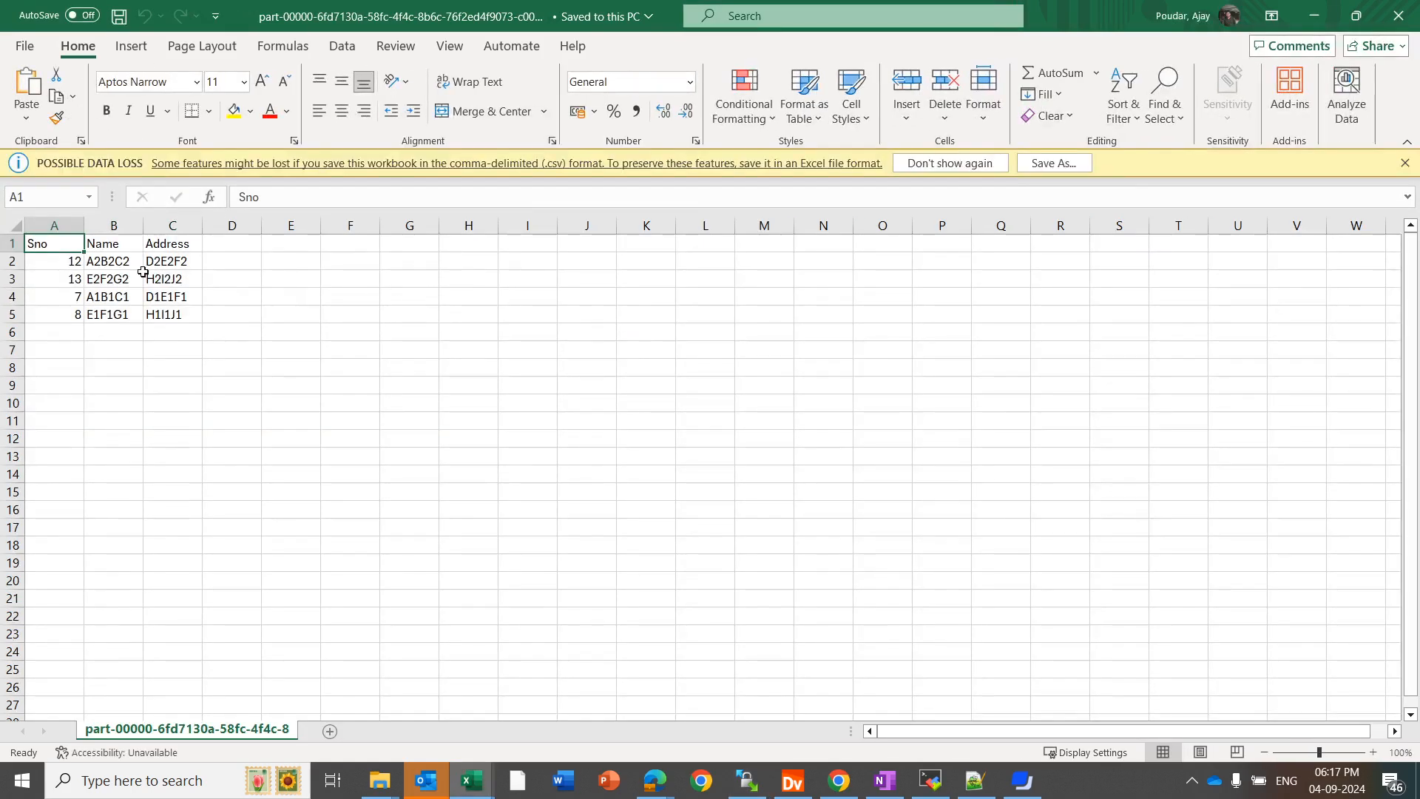
left_click_drag(63, 244, 197, 314)
left_click(367, 309)
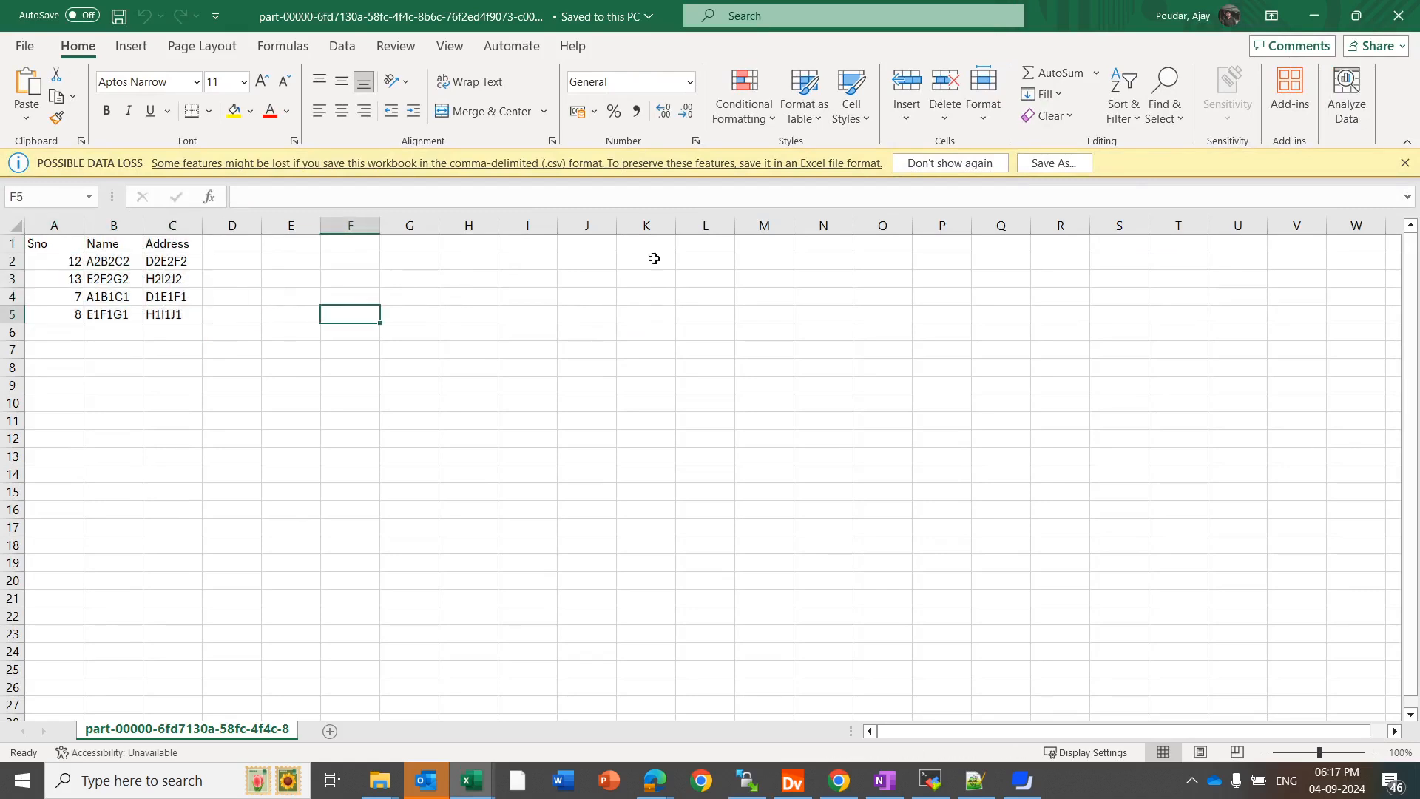
left_click(1333, 15)
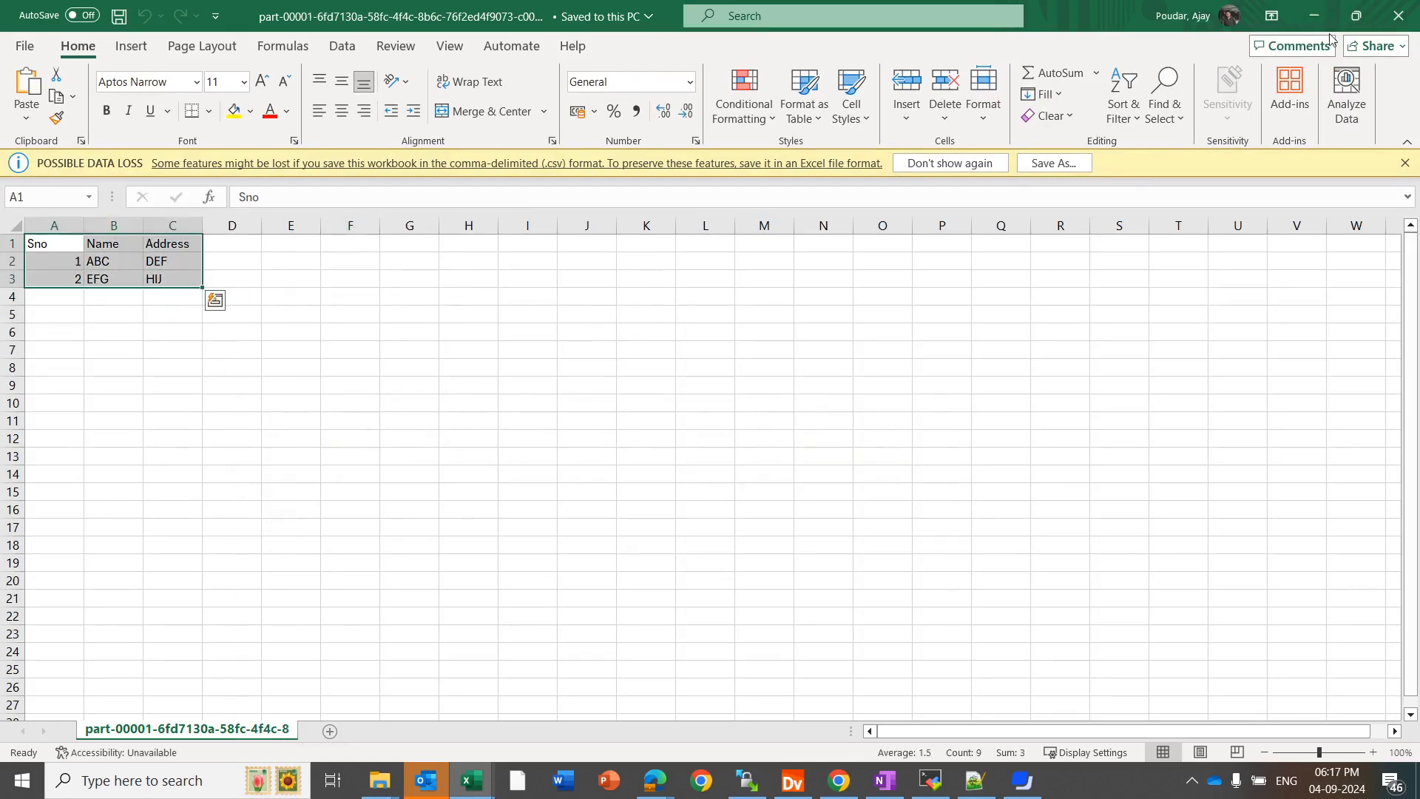
left_click(1321, 24)
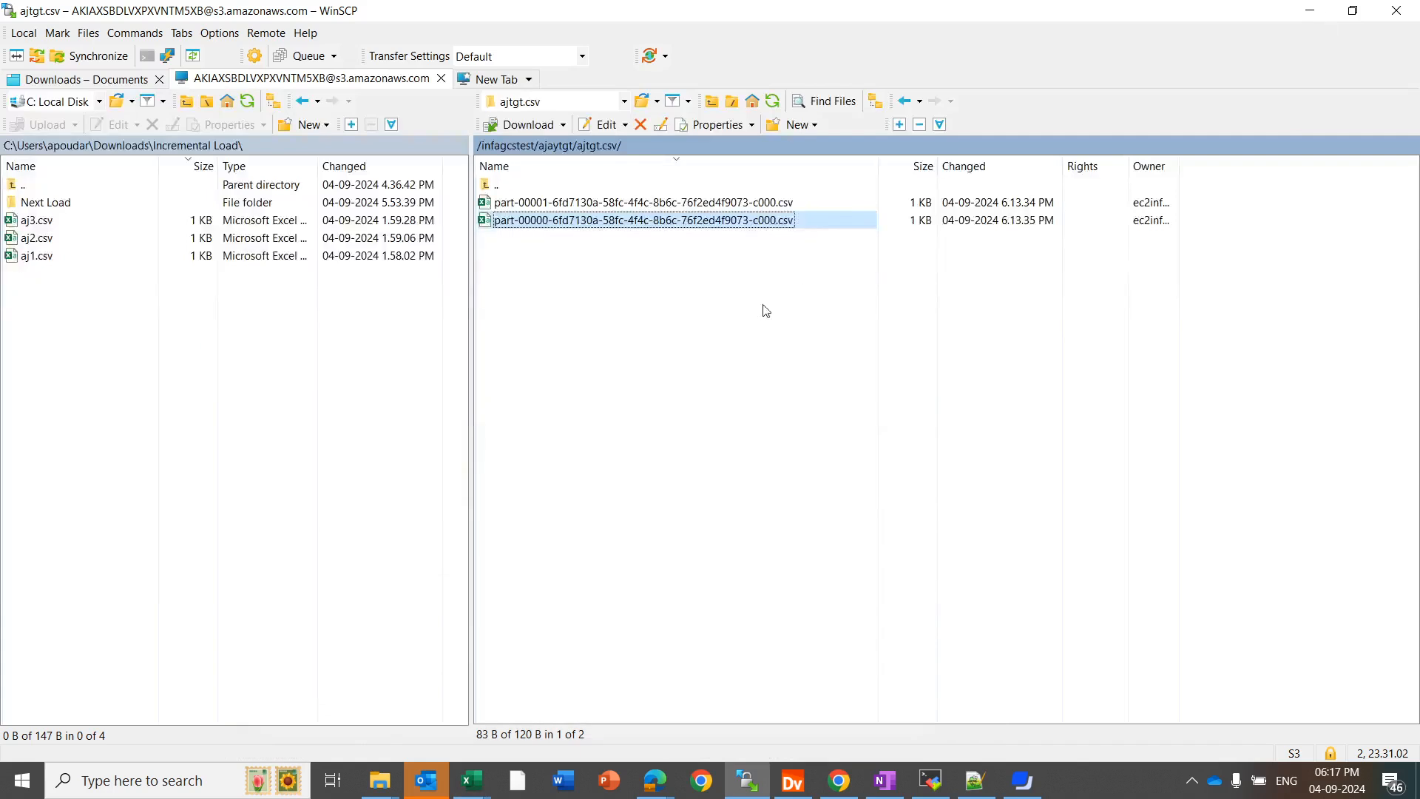
Open the local Next Load folder and the remote /infagcstest/ajay source folder side by side.
left_click(294, 415)
left_click(602, 283)
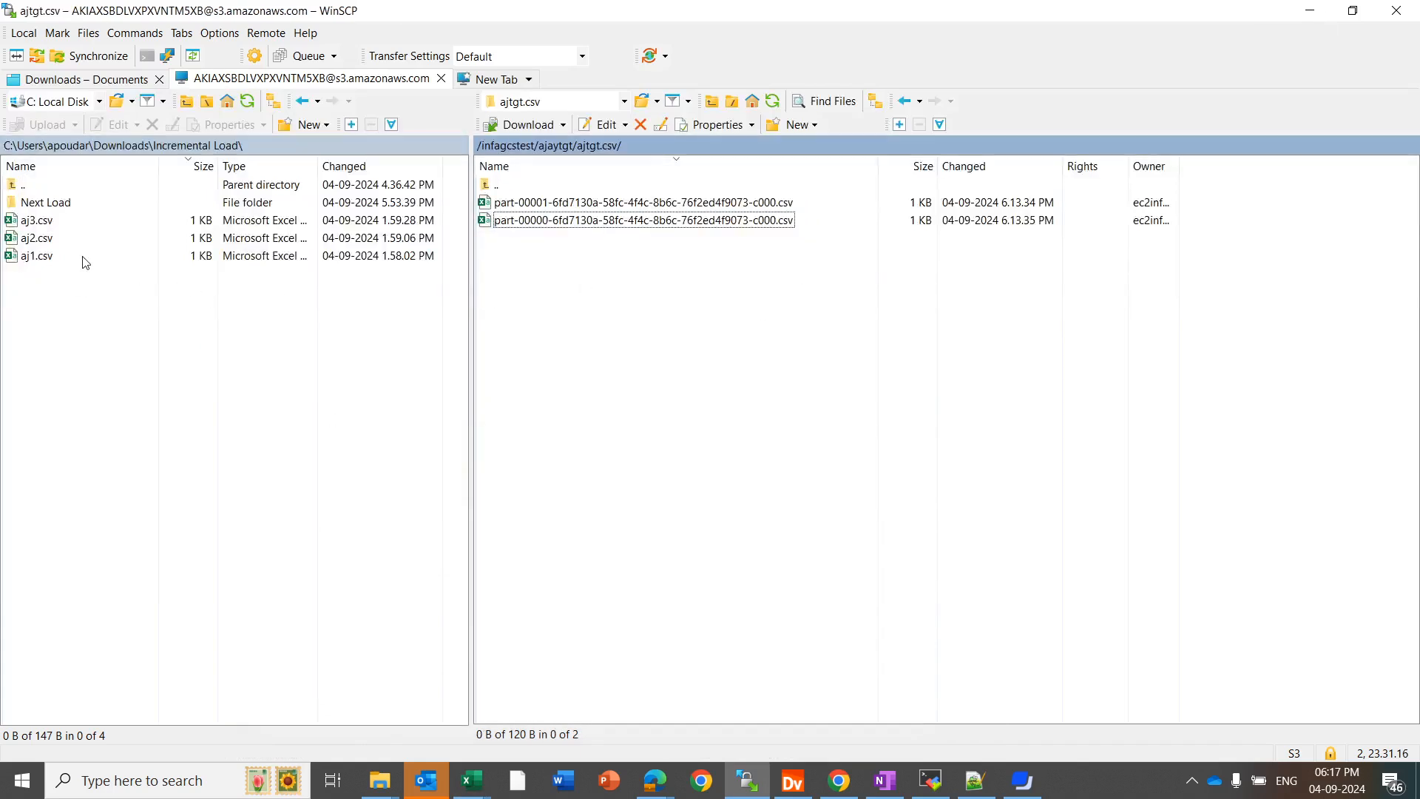
double_click(103, 202)
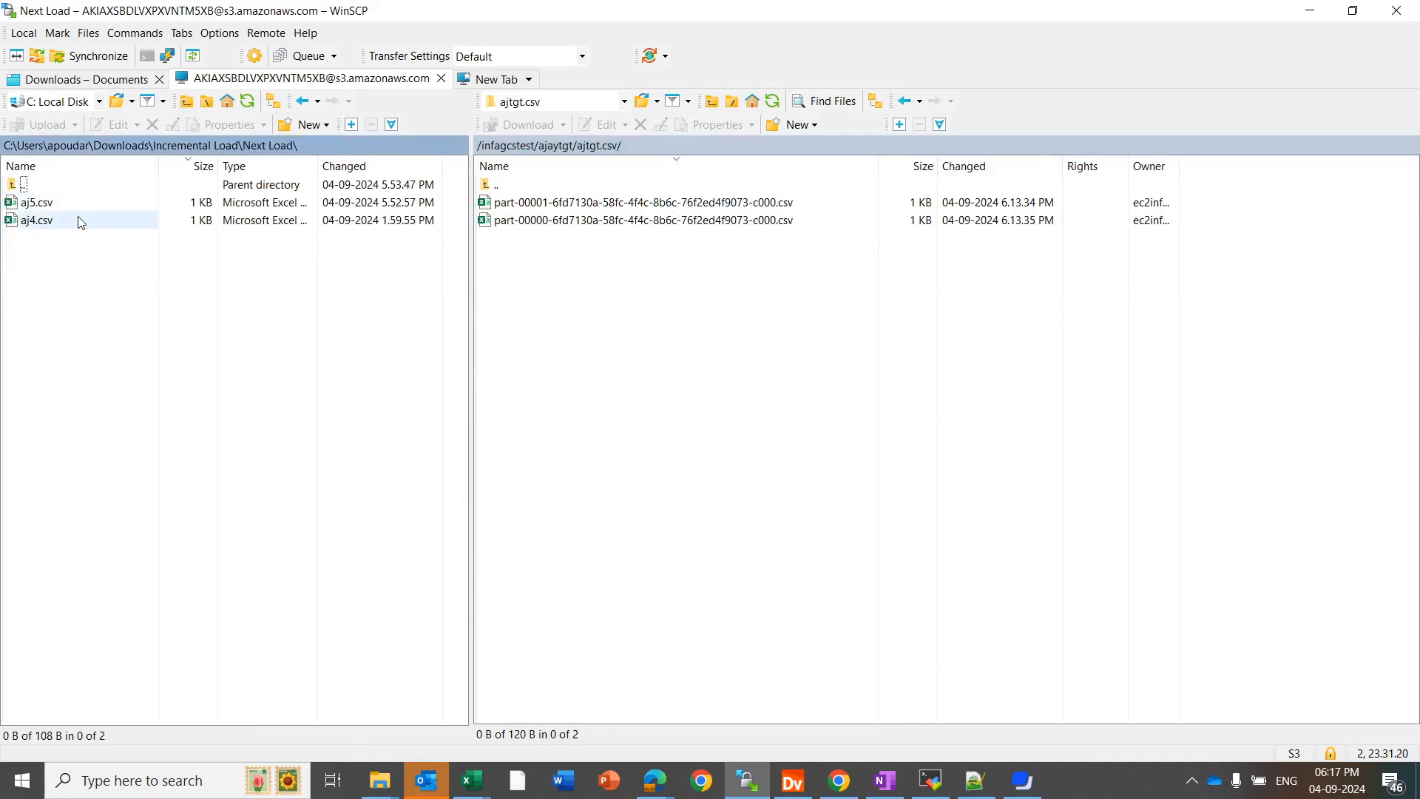
left_click(501, 188)
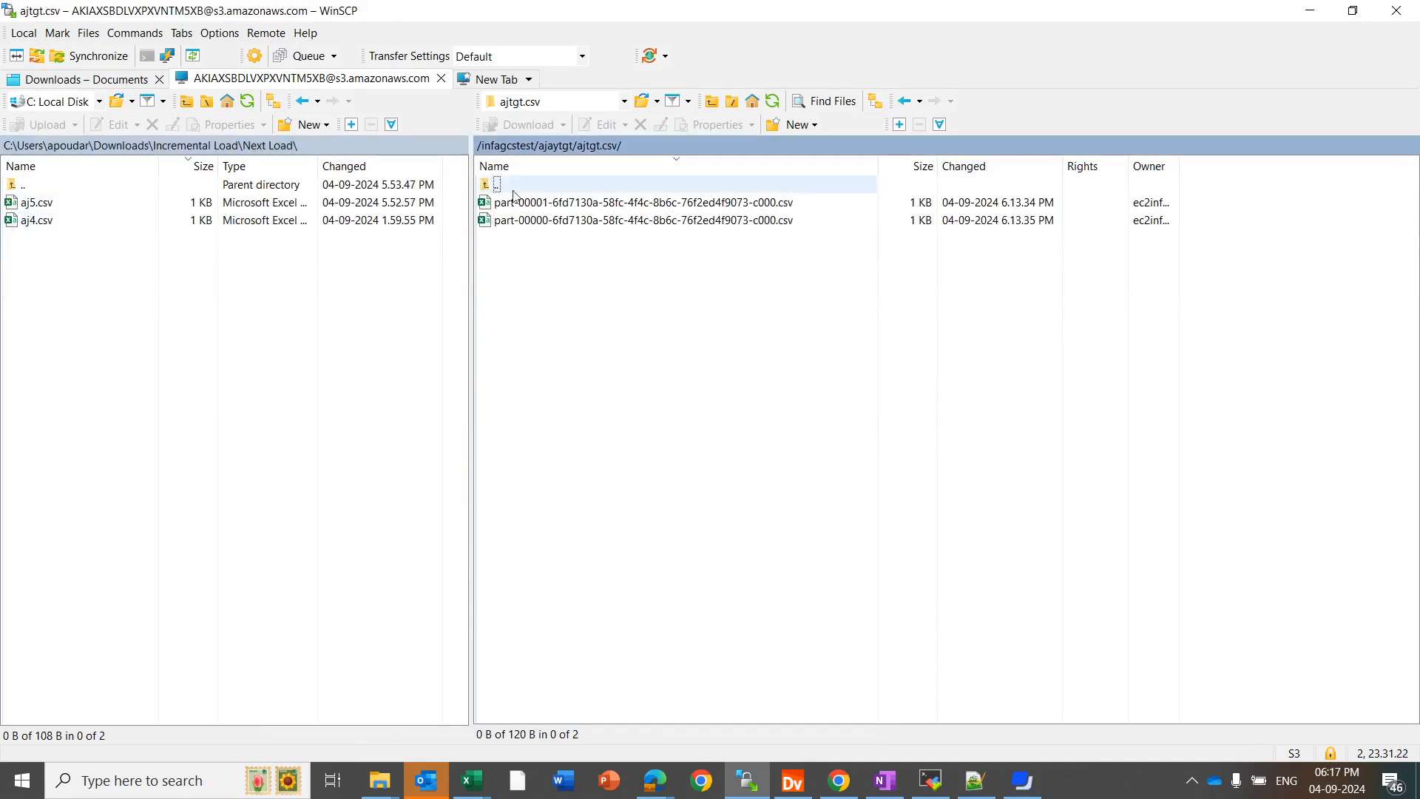
double_click(508, 189)
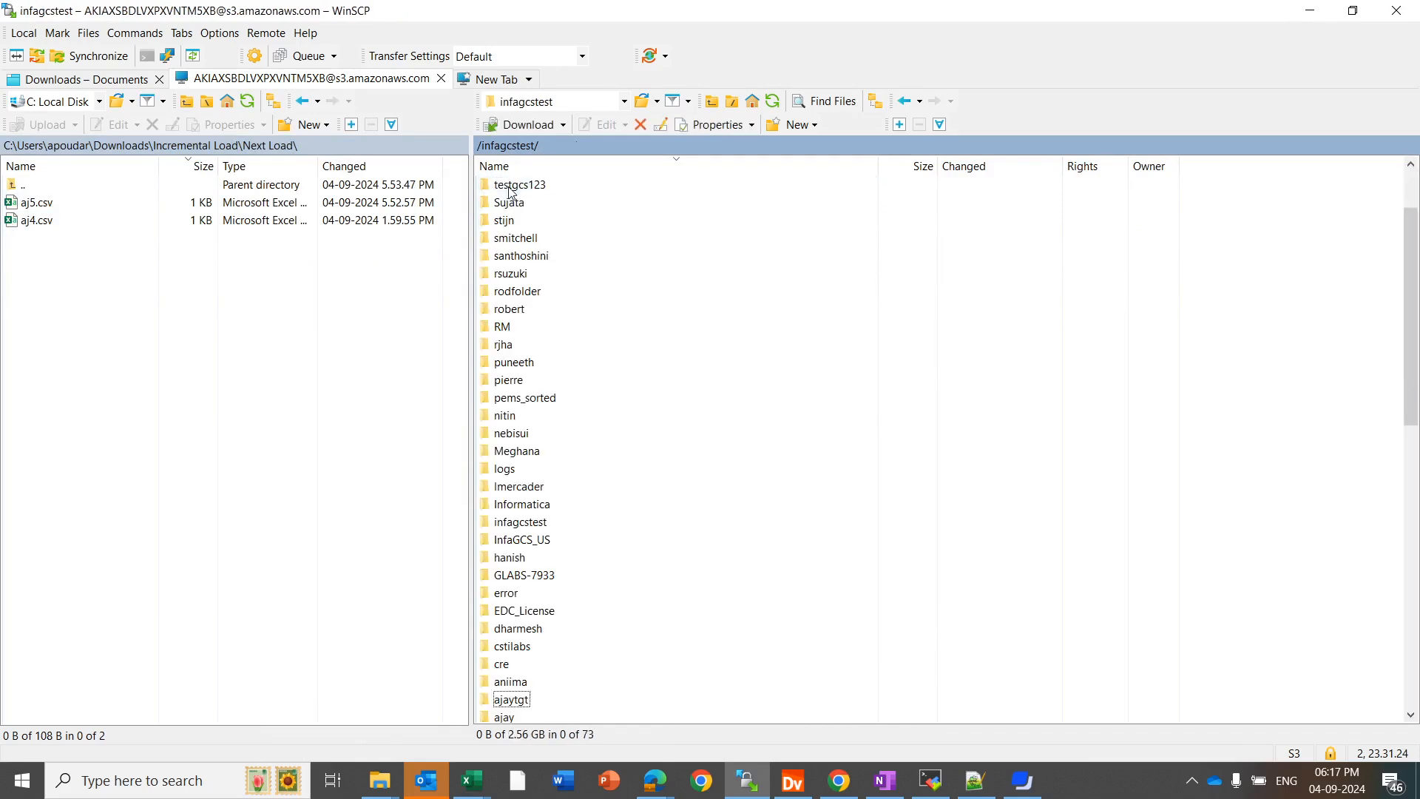
scroll(562, 473, "down", 4)
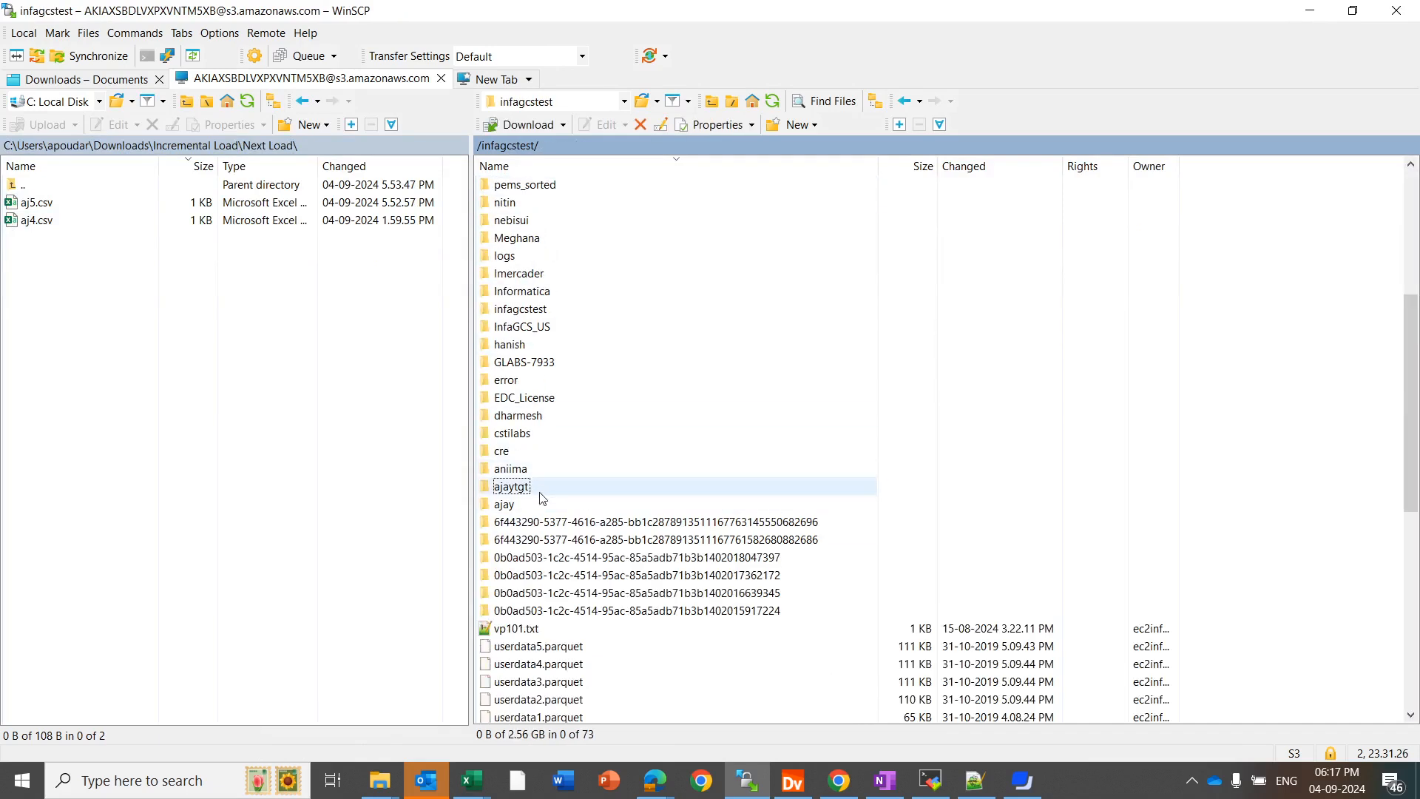
double_click(521, 506)
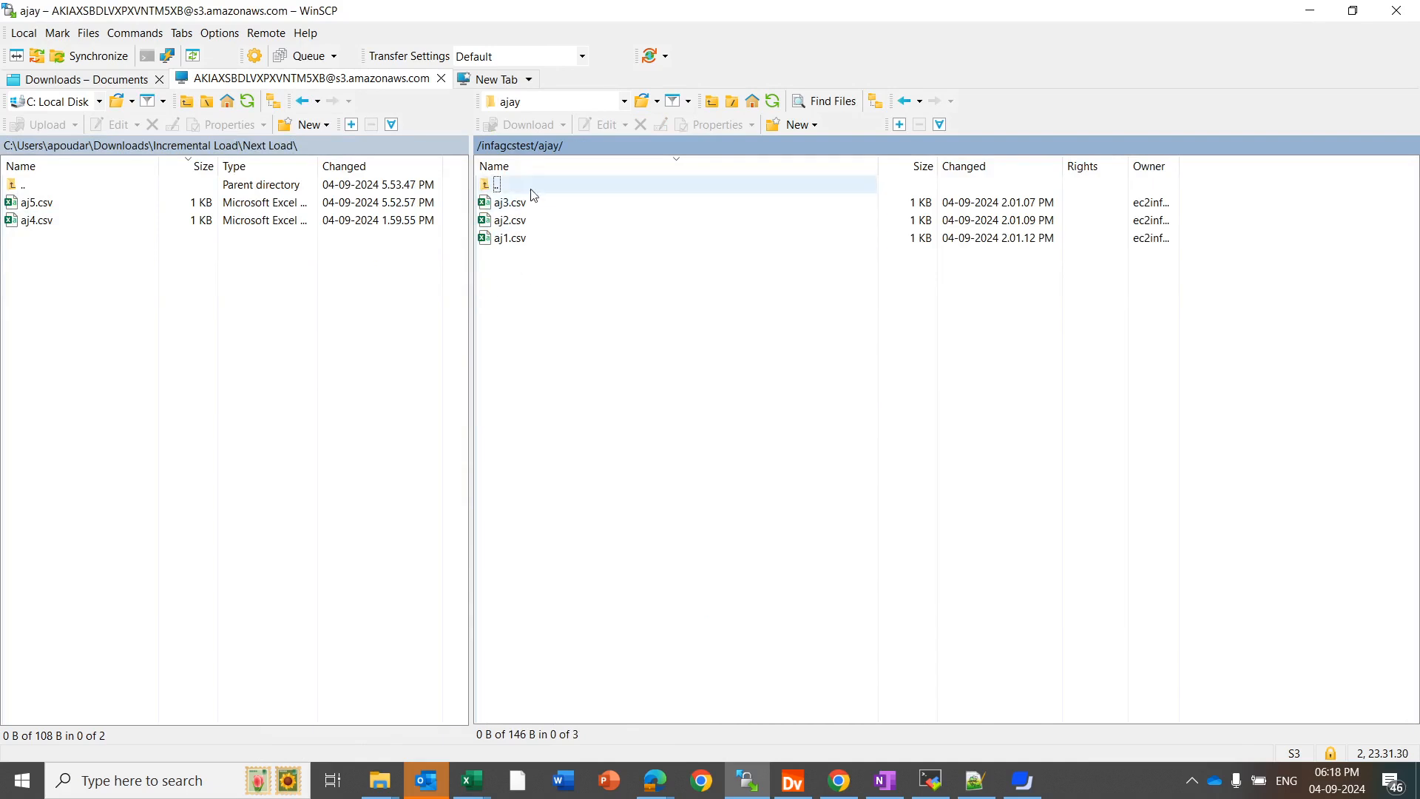
Upload aj4.csv and aj5.csv from the local Next Load folder to the remote source folder with default transfer settings.
mouse_move(528, 270)
left_mouse_down()
mouse_move(531, 215)
mouse_move(543, 259)
left_mouse_up()
left_click_drag(97, 266, 44, 201)
left_click(517, 336)
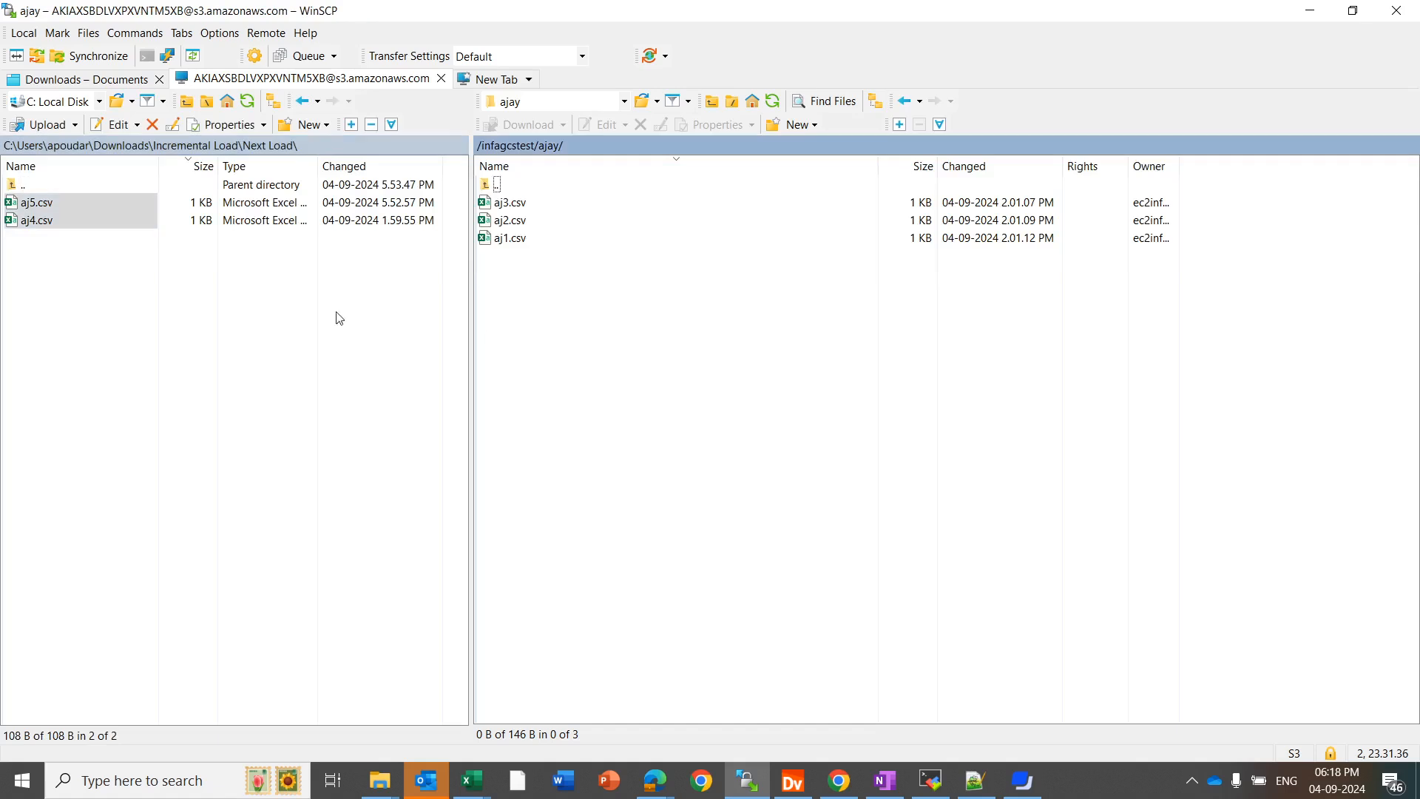
left_click(87, 272)
left_click_drag(39, 251, 65, 206)
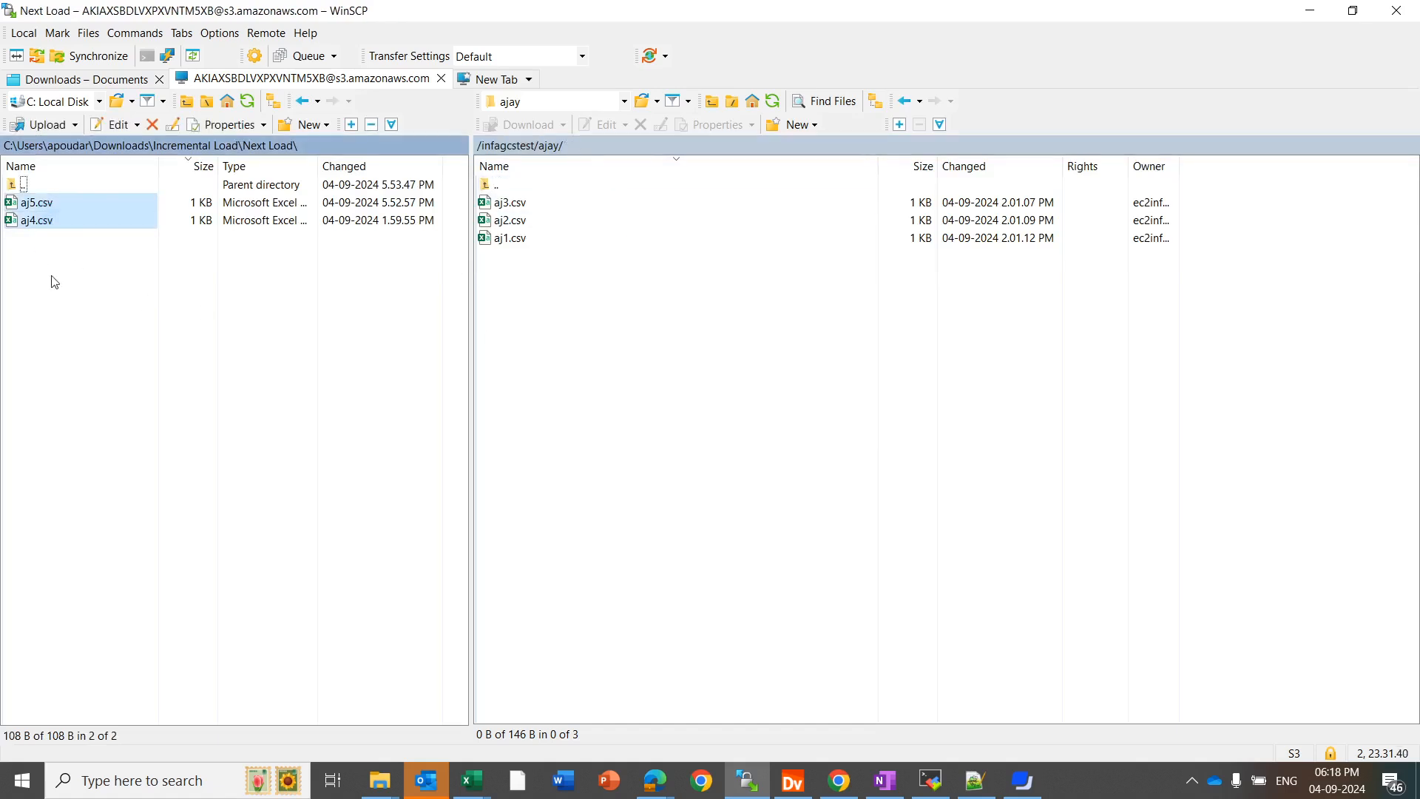
left_click_drag(77, 225, 573, 309)
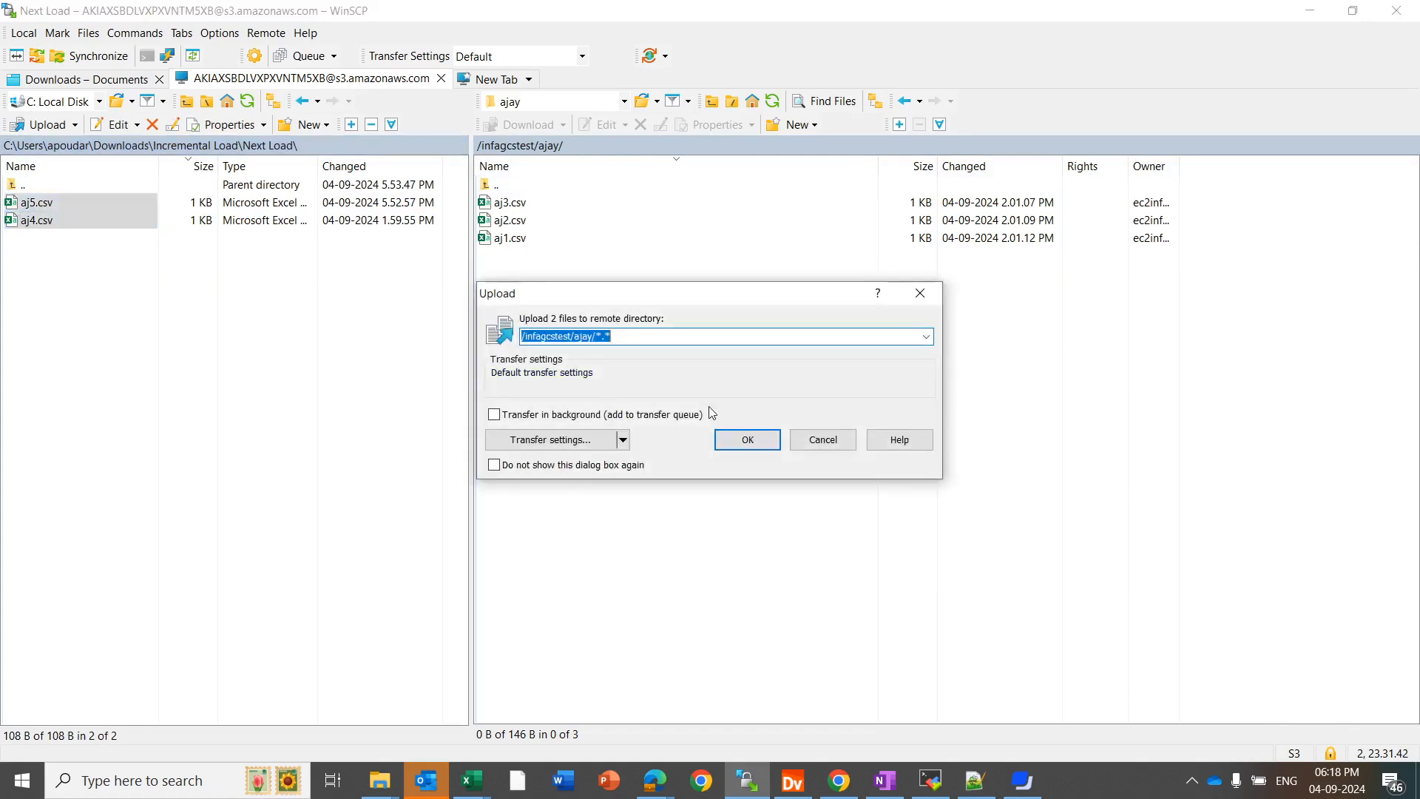
left_click(742, 437)
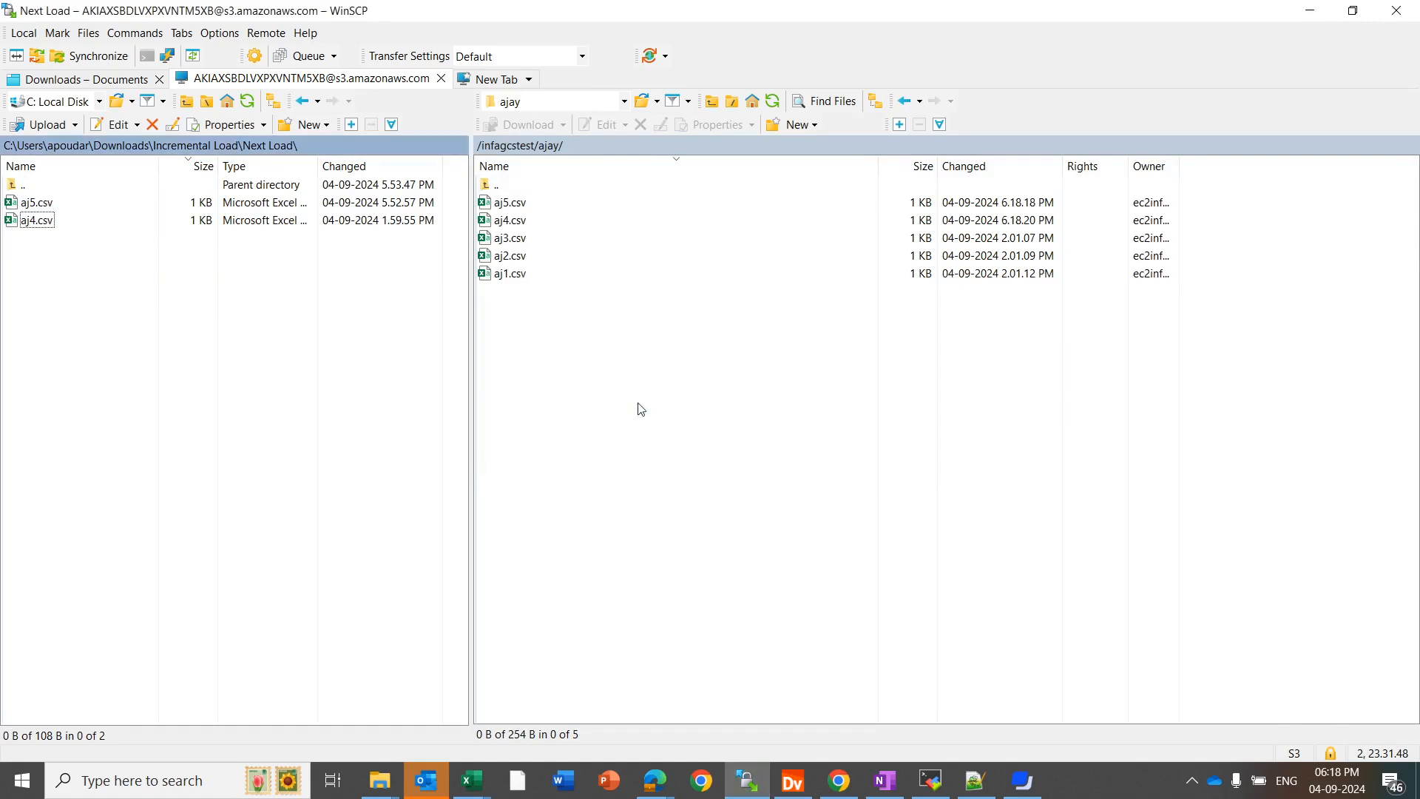
left_click(676, 418)
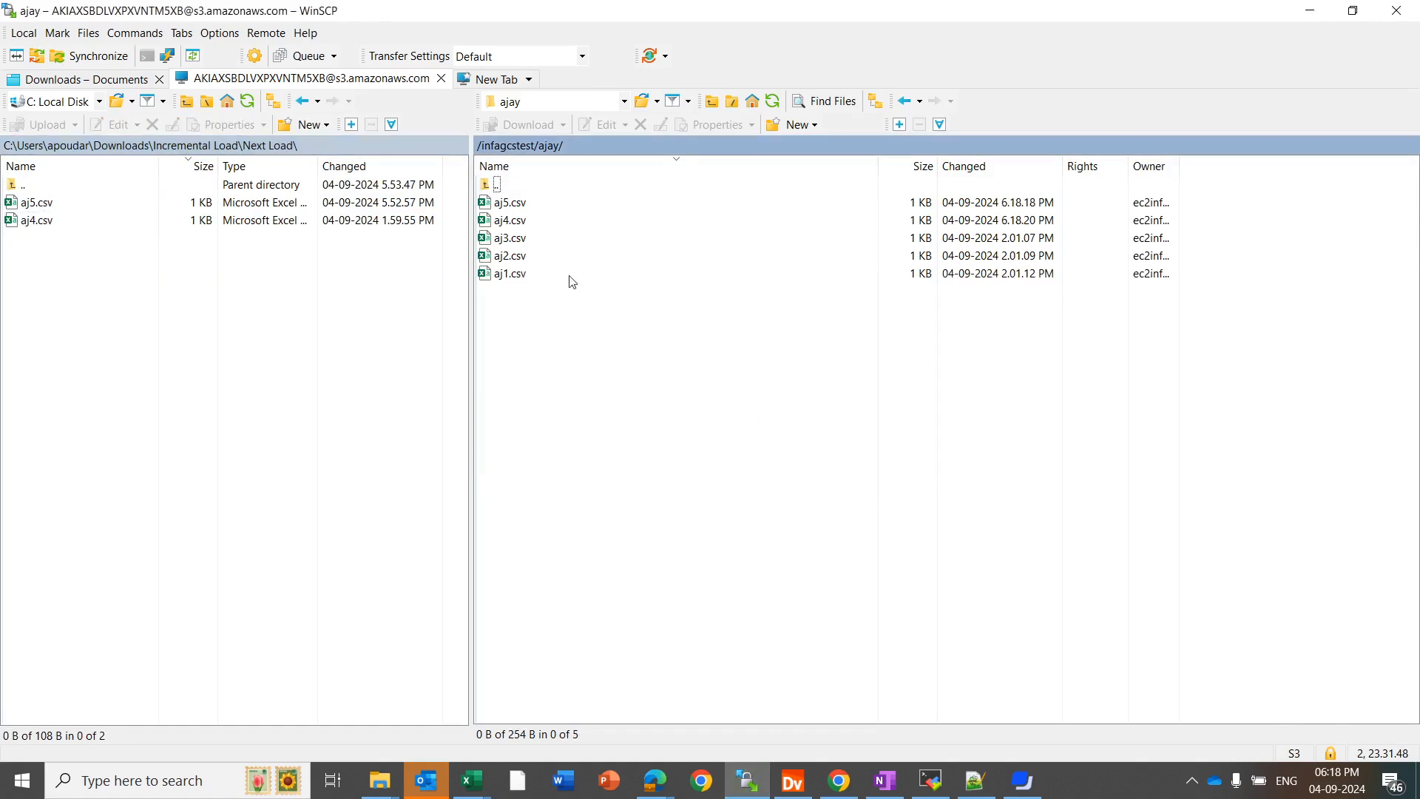
Check the uploaded aj5.csv and aj4.csv in the remote folder, and review the Sno values of both files in Notepad++.
left_click(551, 222)
left_click(551, 203)
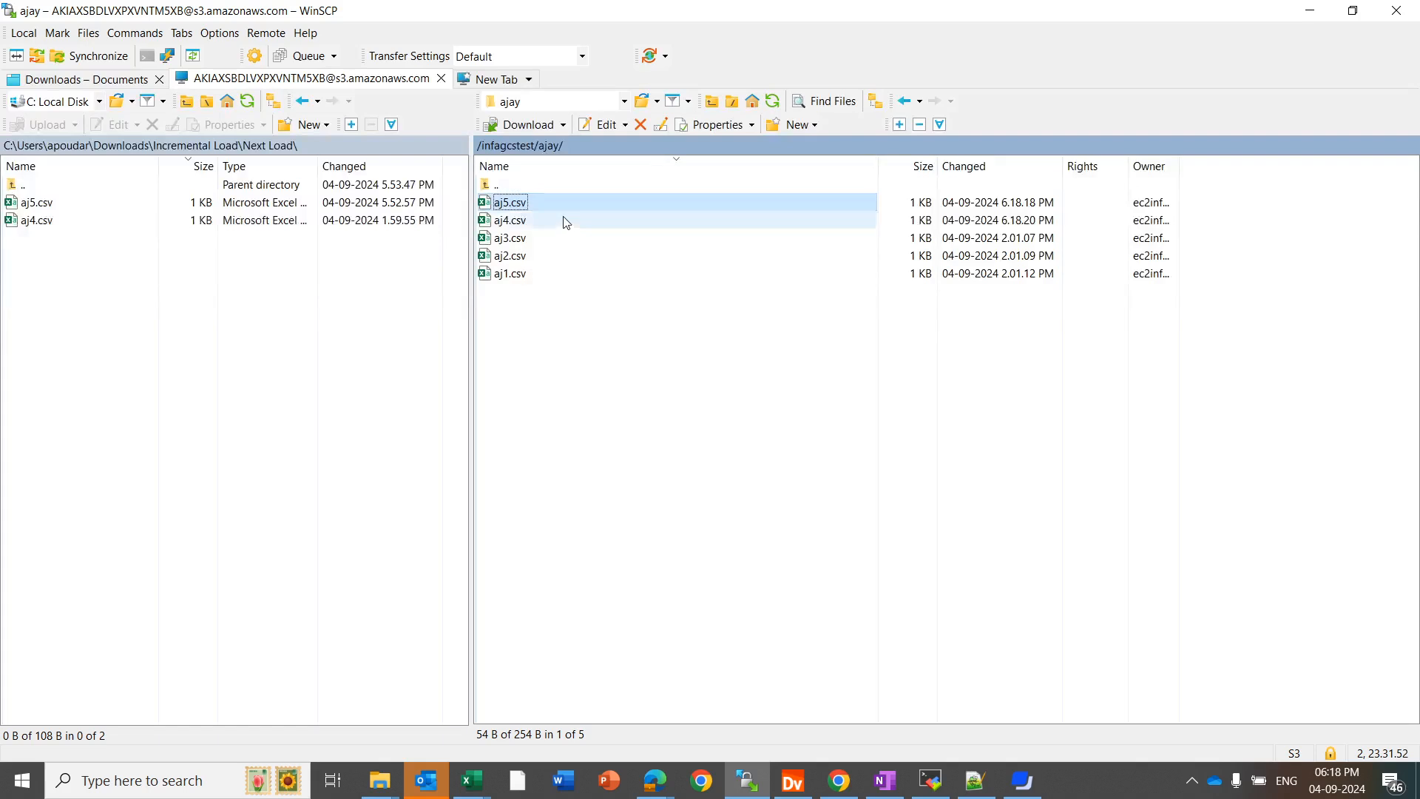
left_click(567, 222)
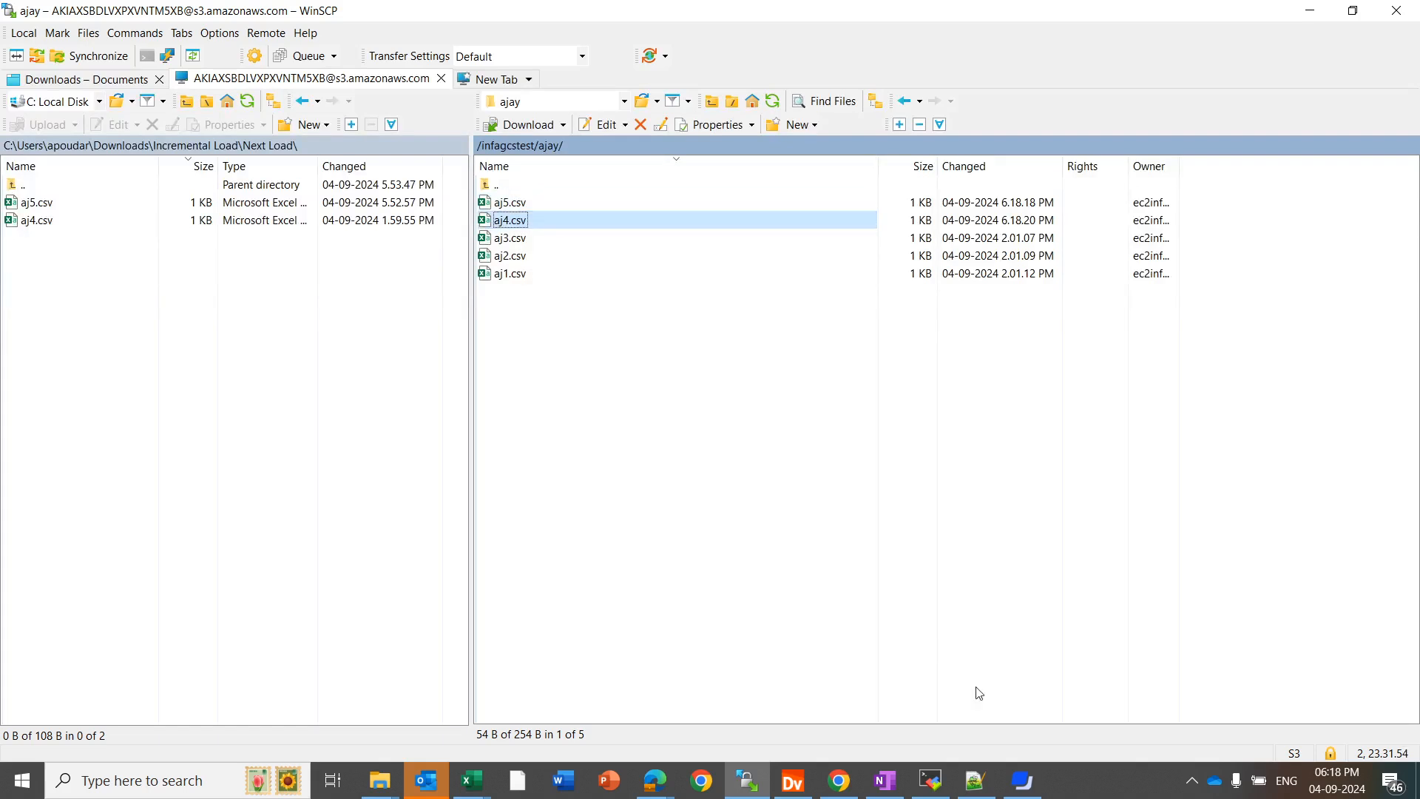
left_click(974, 780)
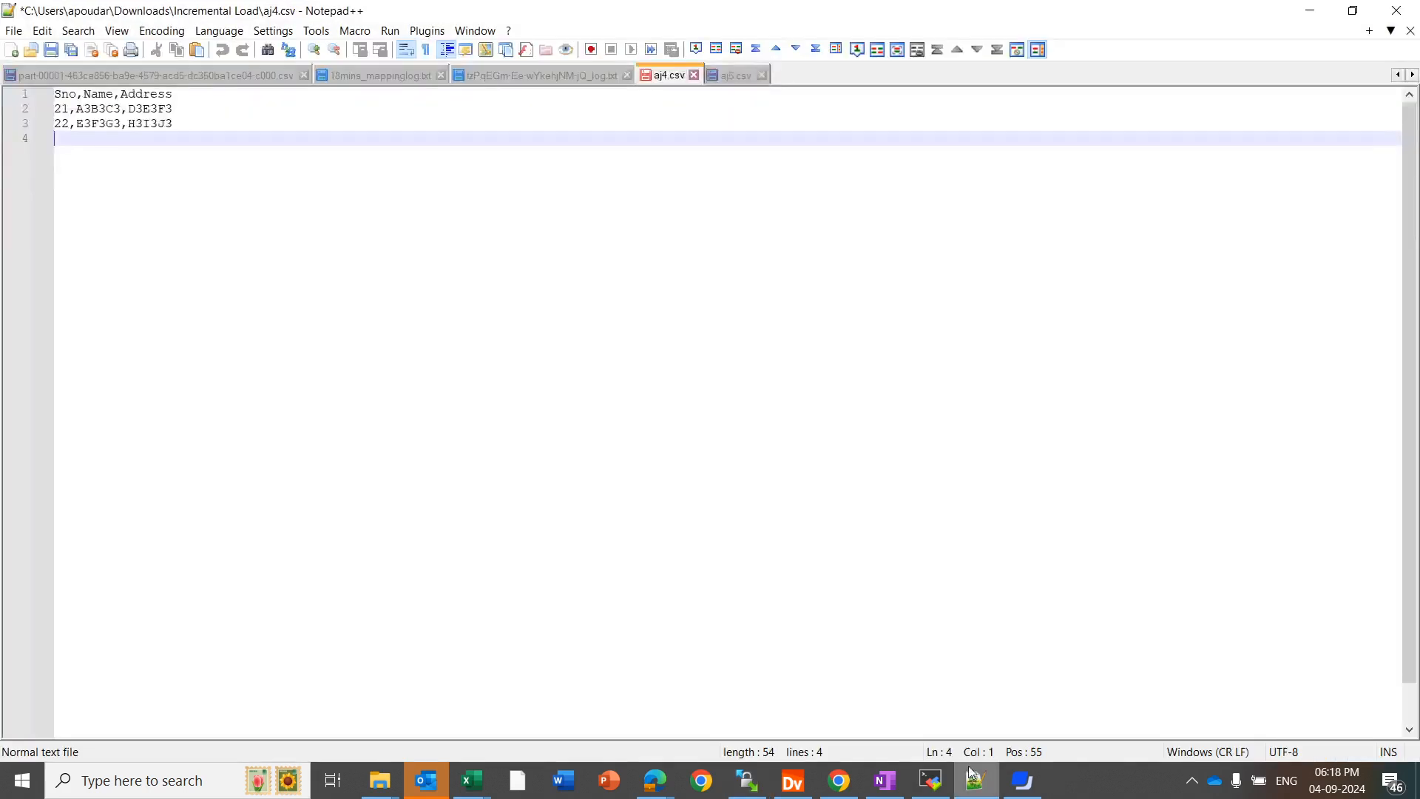
double_click(62, 108)
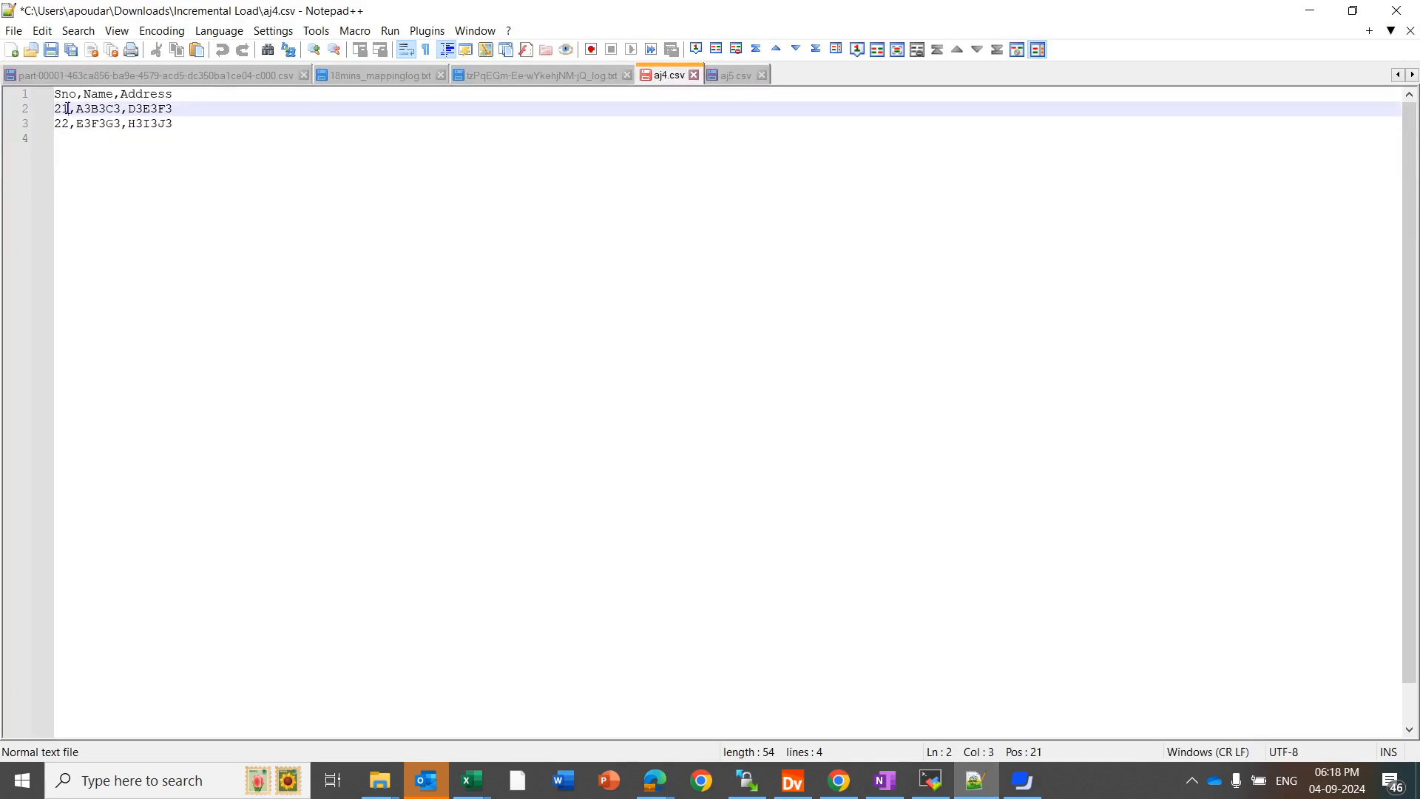
double_click(62, 124)
left_click(723, 79)
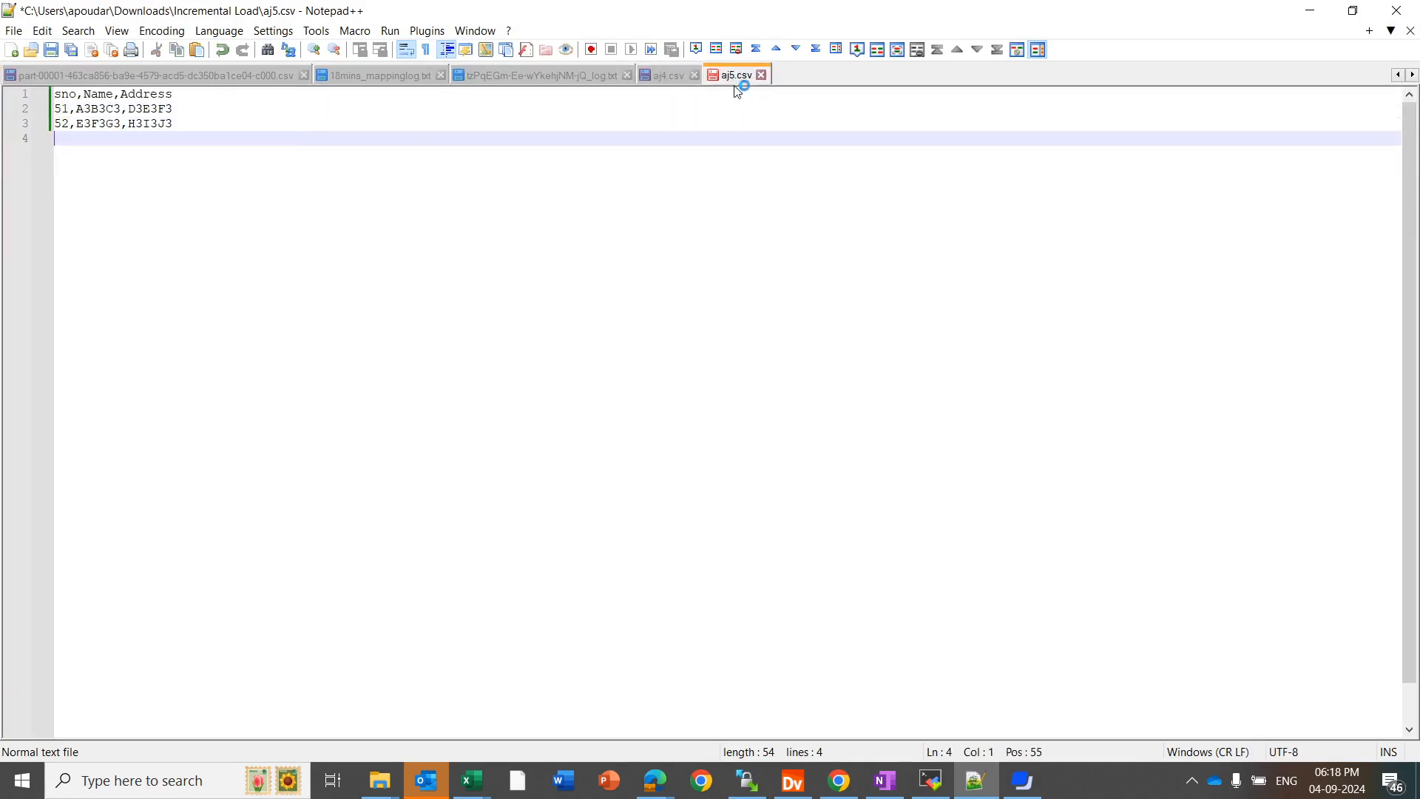
double_click(62, 109)
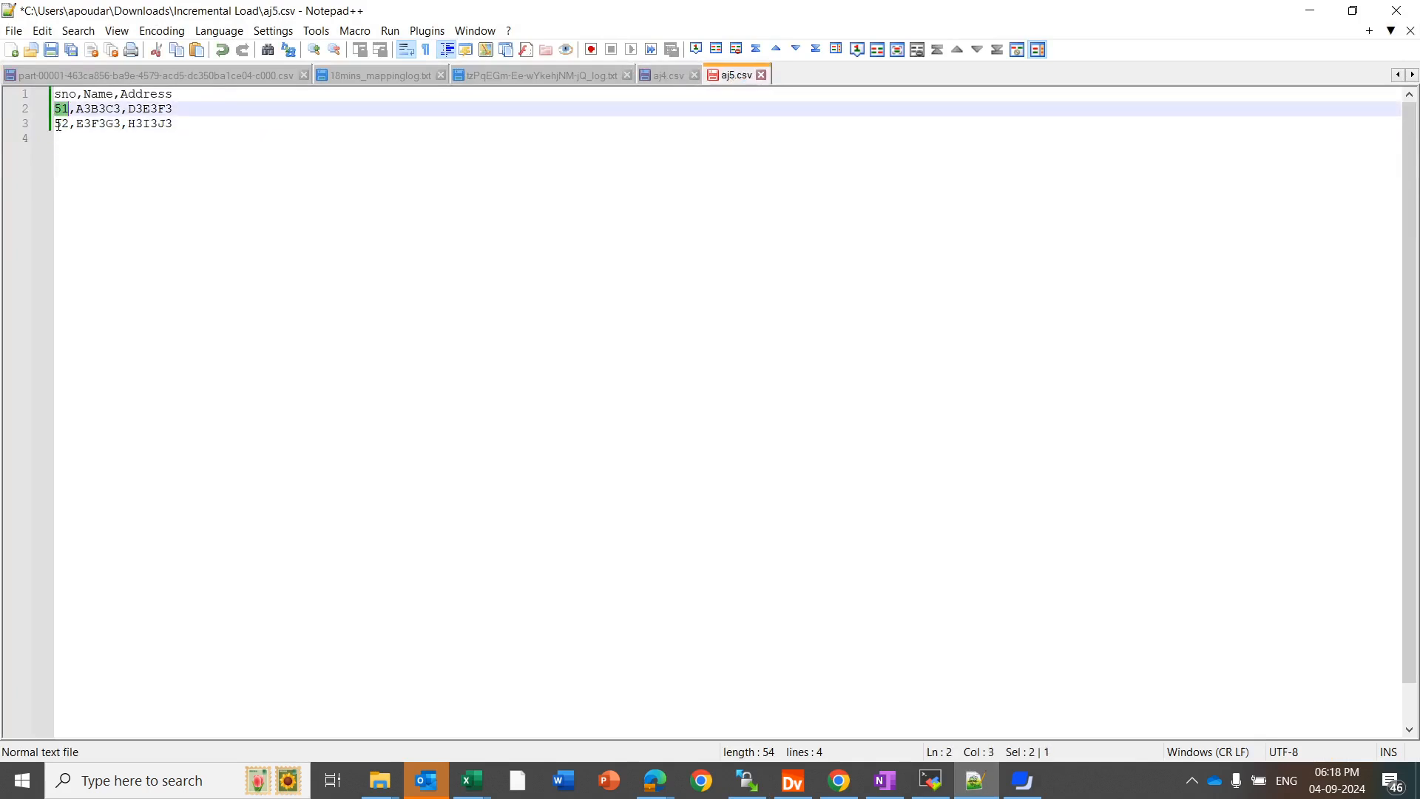
double_click(62, 123)
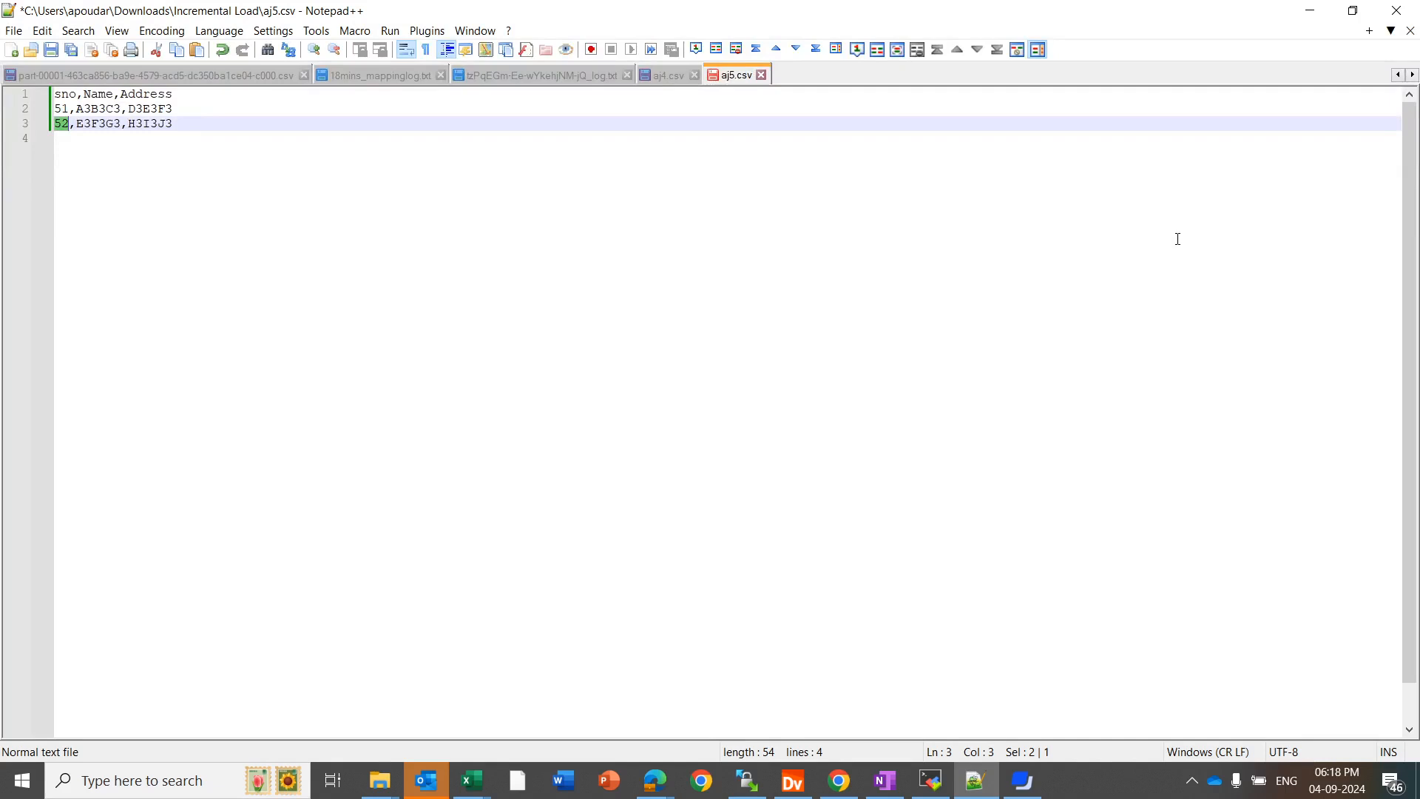
Switch to Informatica Data Integration in the browser and restart the Incremental_Load_s3v2 mapping from its job details.
key("alt+Tab")
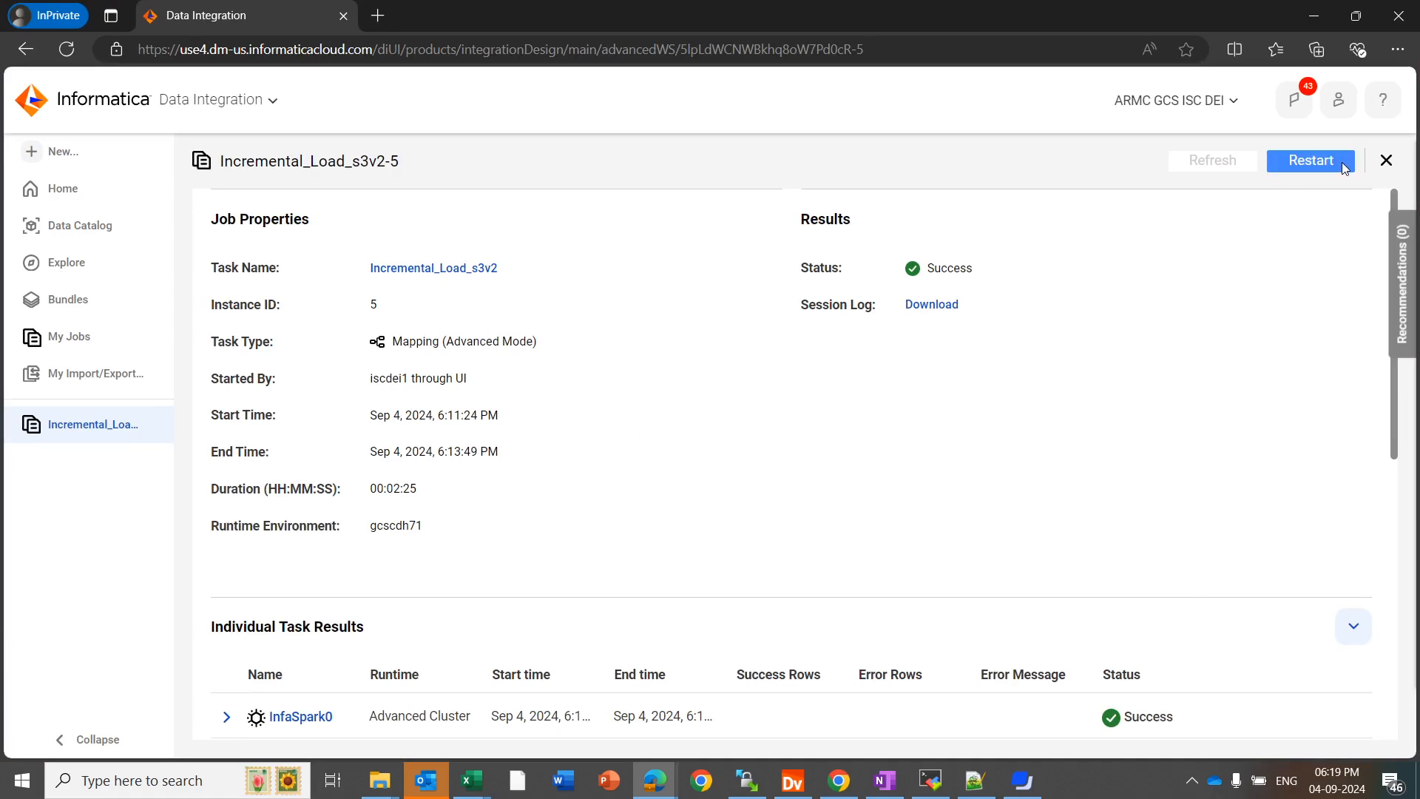
left_click(1307, 165)
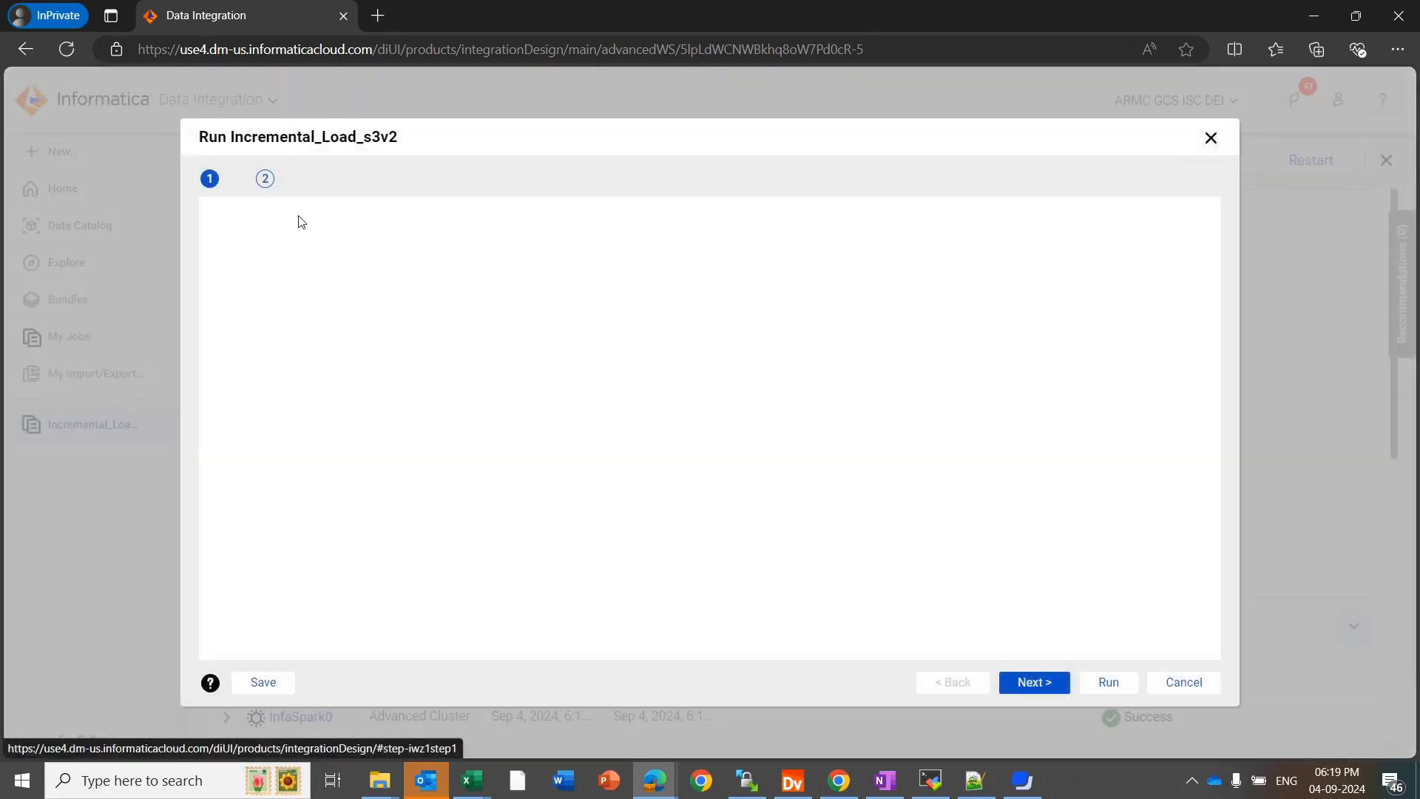
left_click(1106, 684)
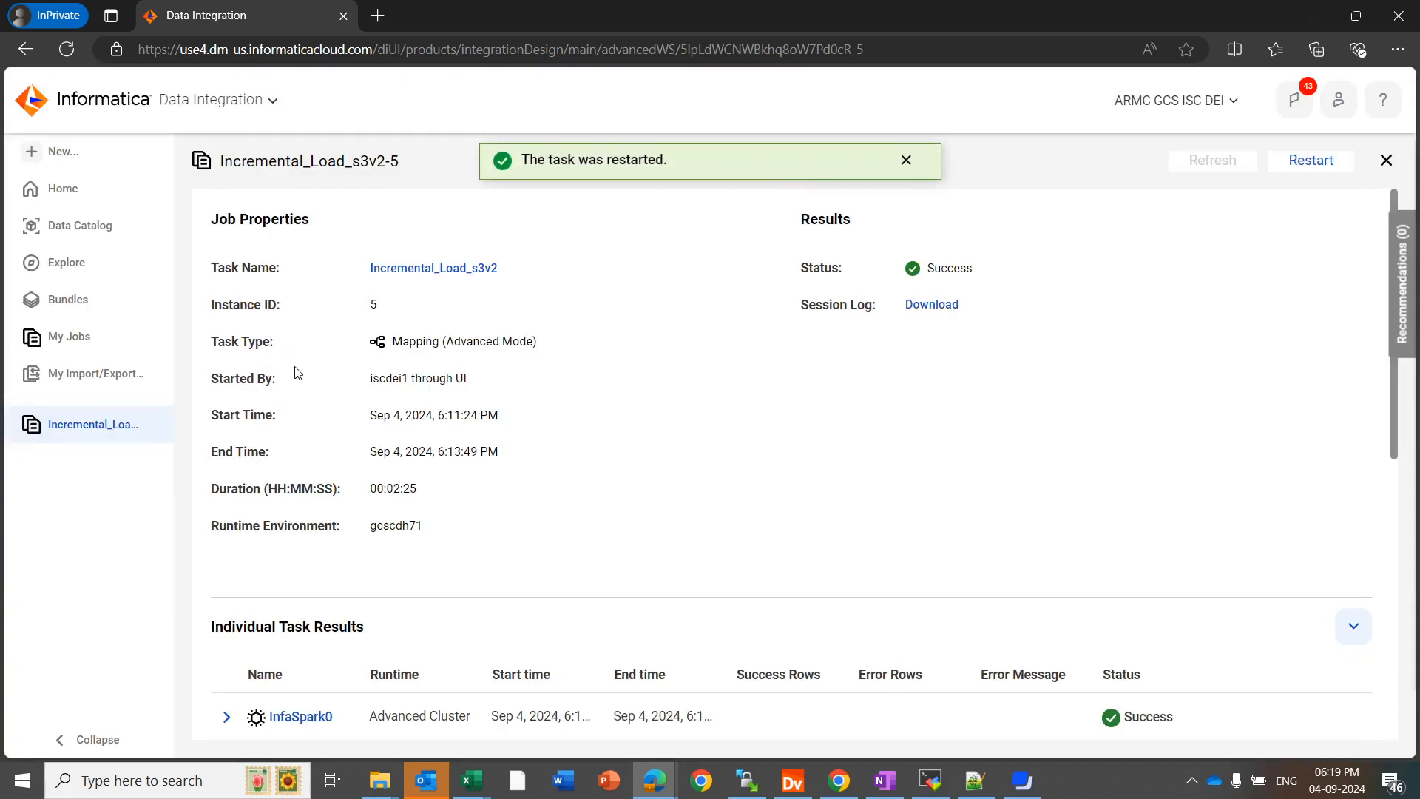
Refresh the jobs list to follow the Incremental_Load_s3v2-6 job and open its run details.
left_click(68, 335)
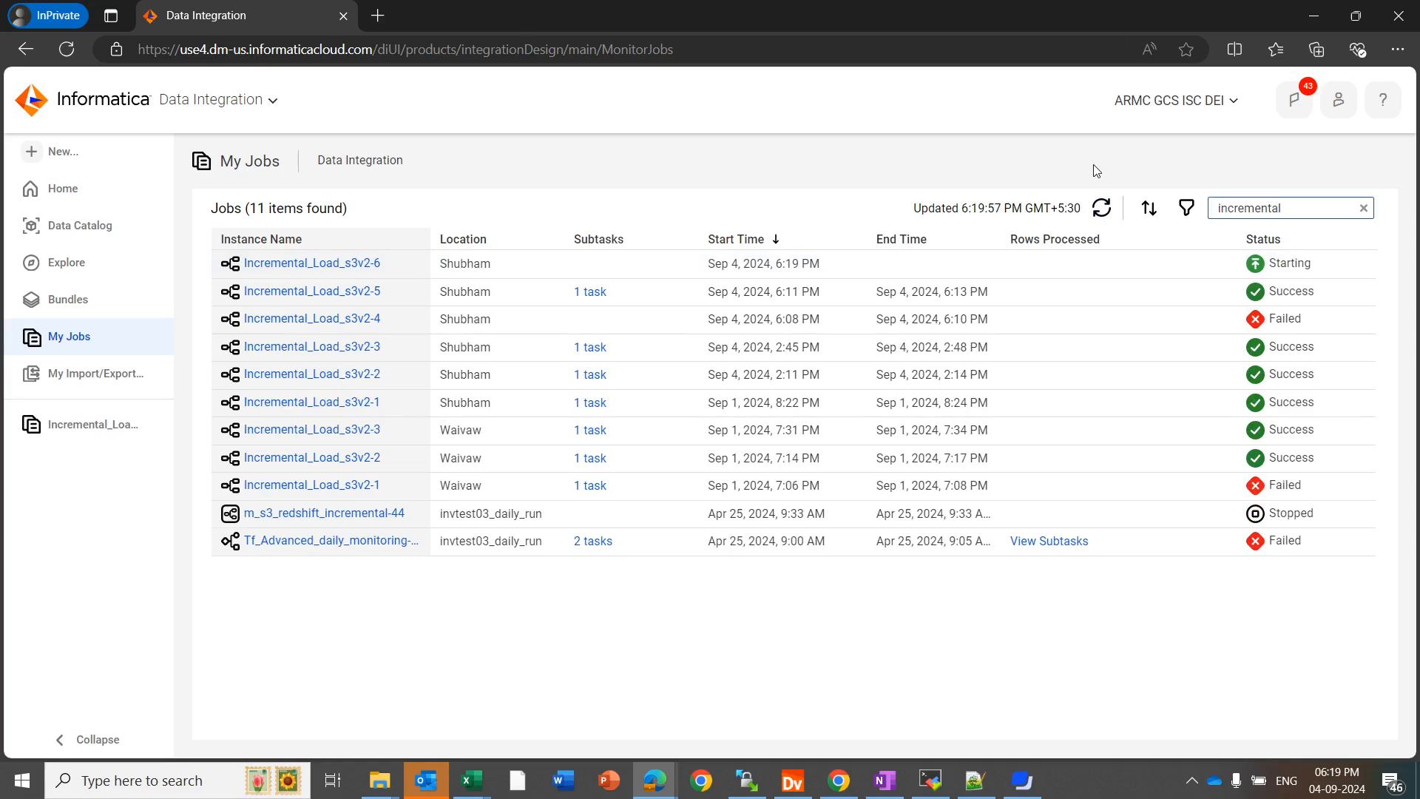
left_click(1102, 207)
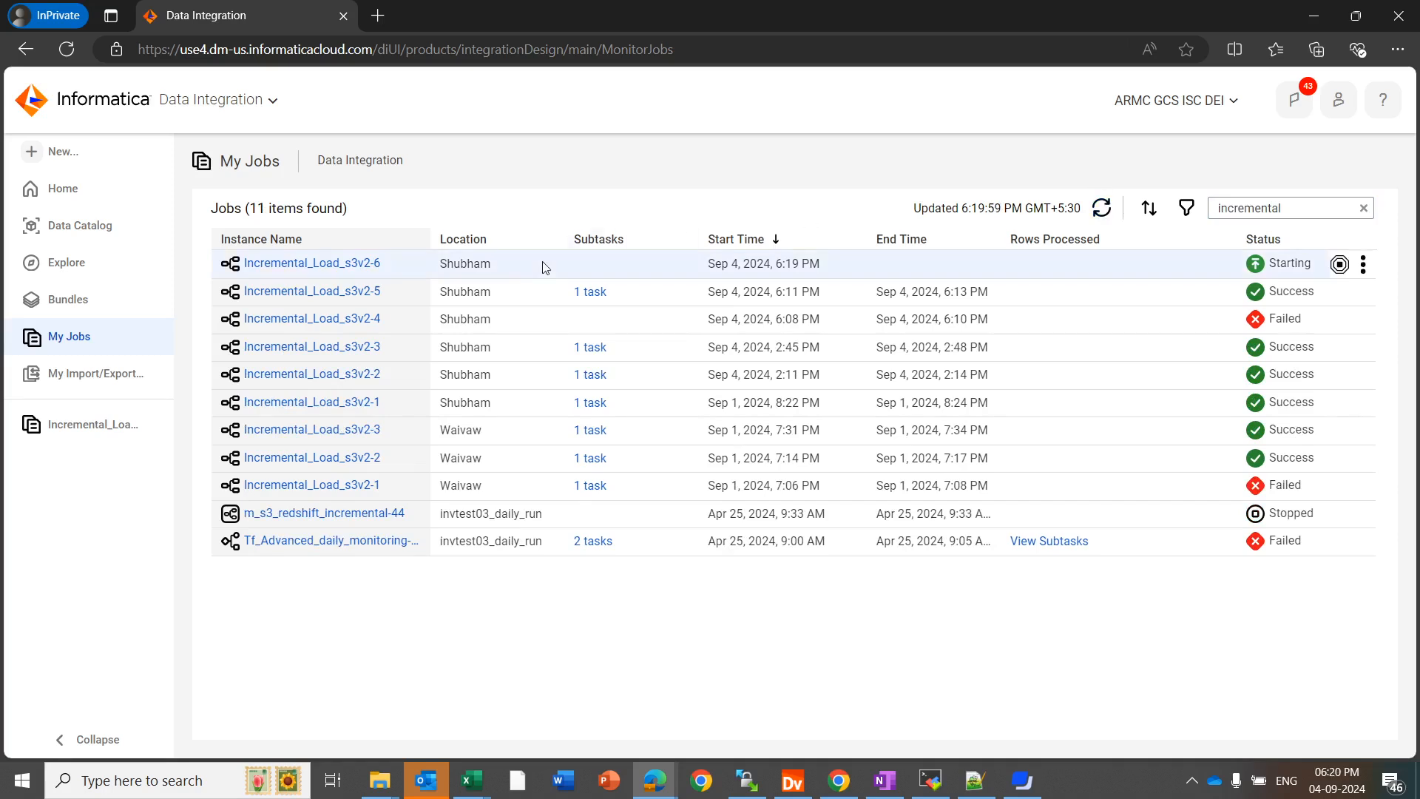
left_click(1101, 209)
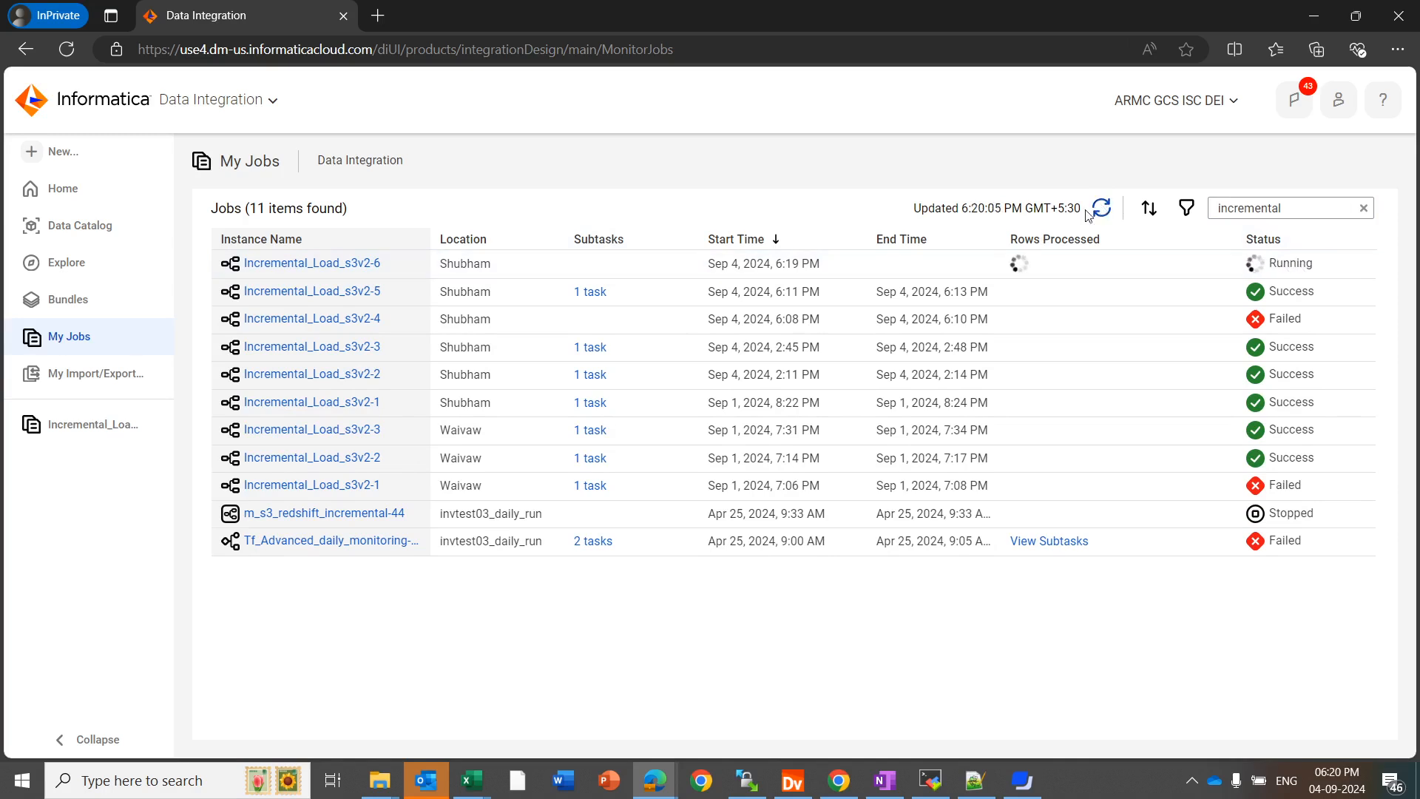
left_click(369, 264)
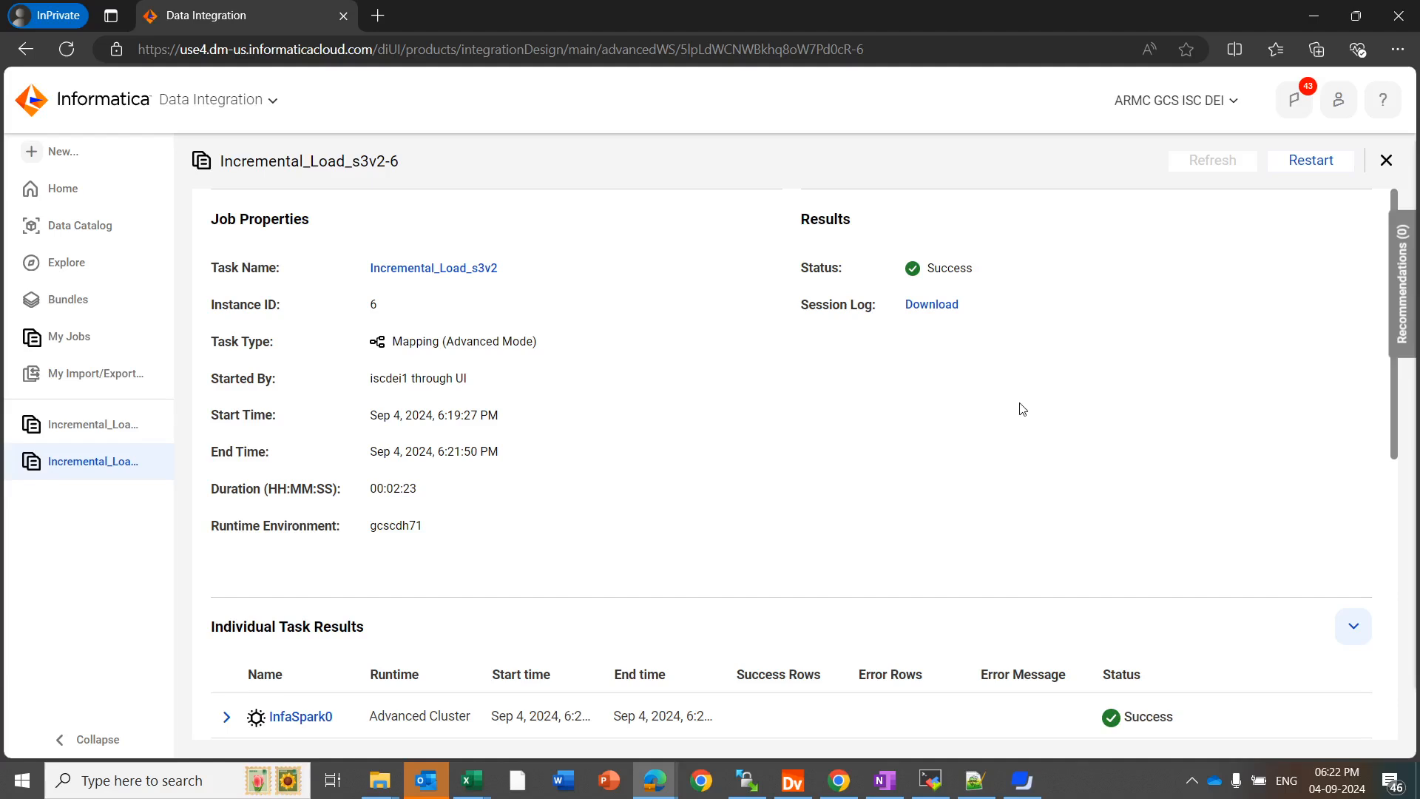
Switch to WinSCP, open the remote folder /infagcstest/ajaytgt/ajtgt.csv and refresh its listing of target part files.
left_click(747, 780)
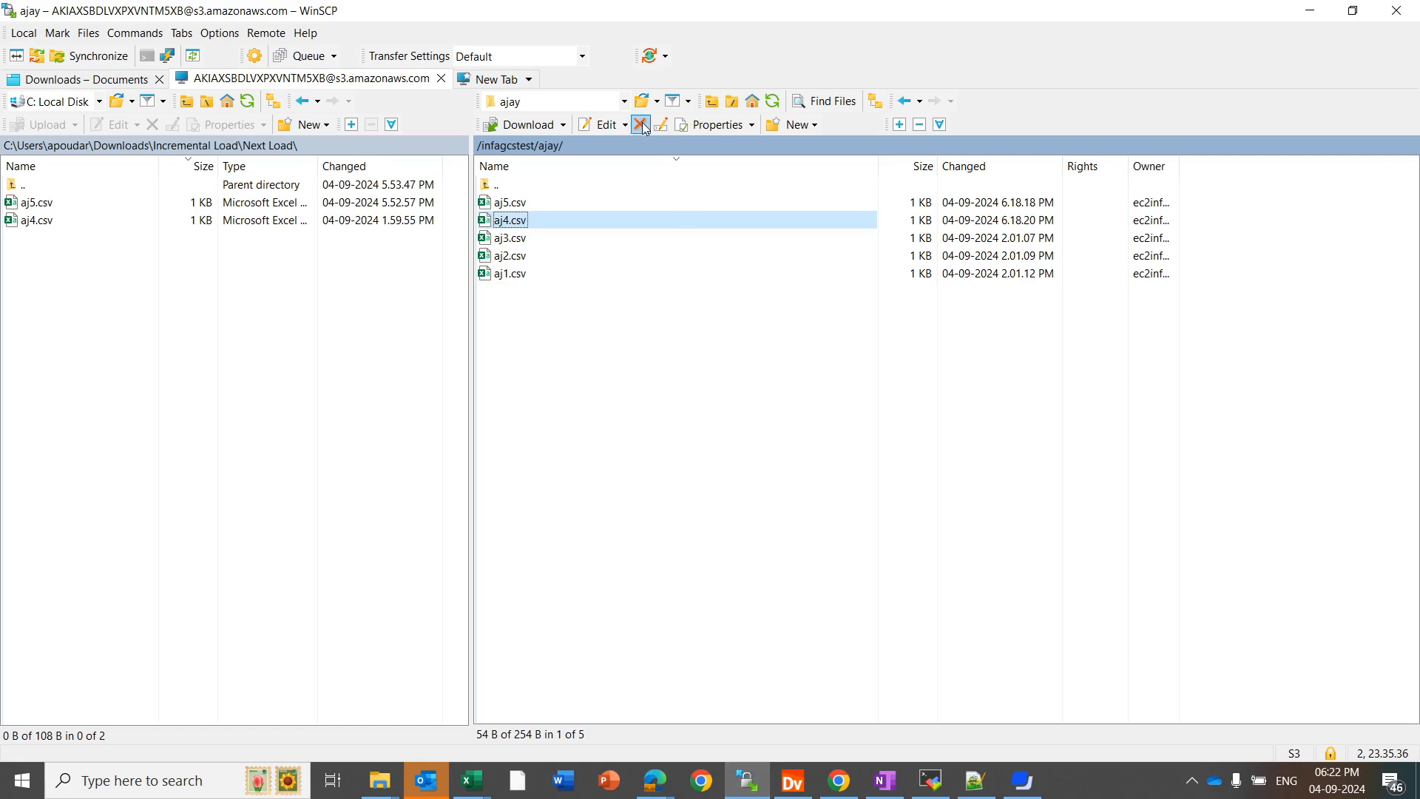
double_click(565, 187)
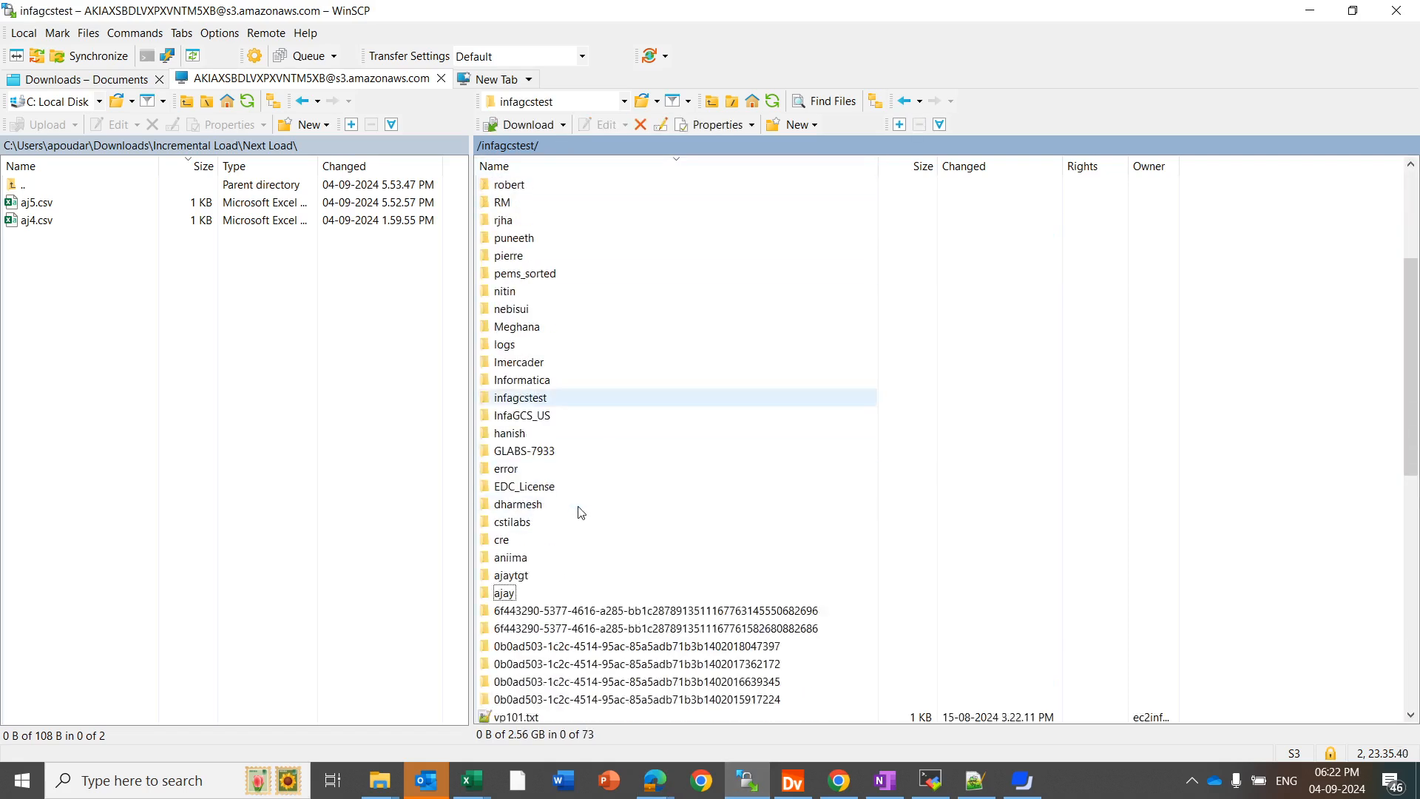
scroll(579, 517, "down", 1)
double_click(574, 522)
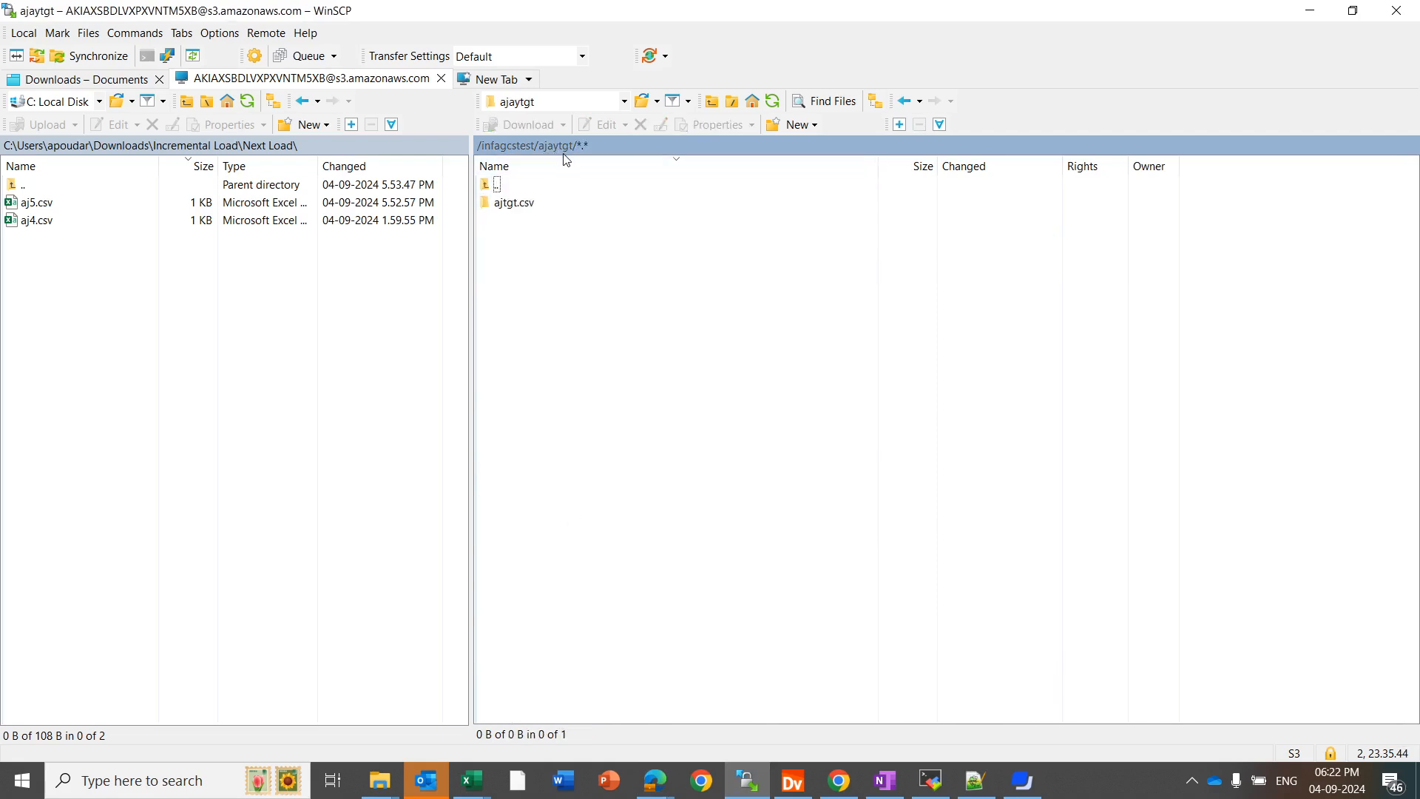
left_click(772, 100)
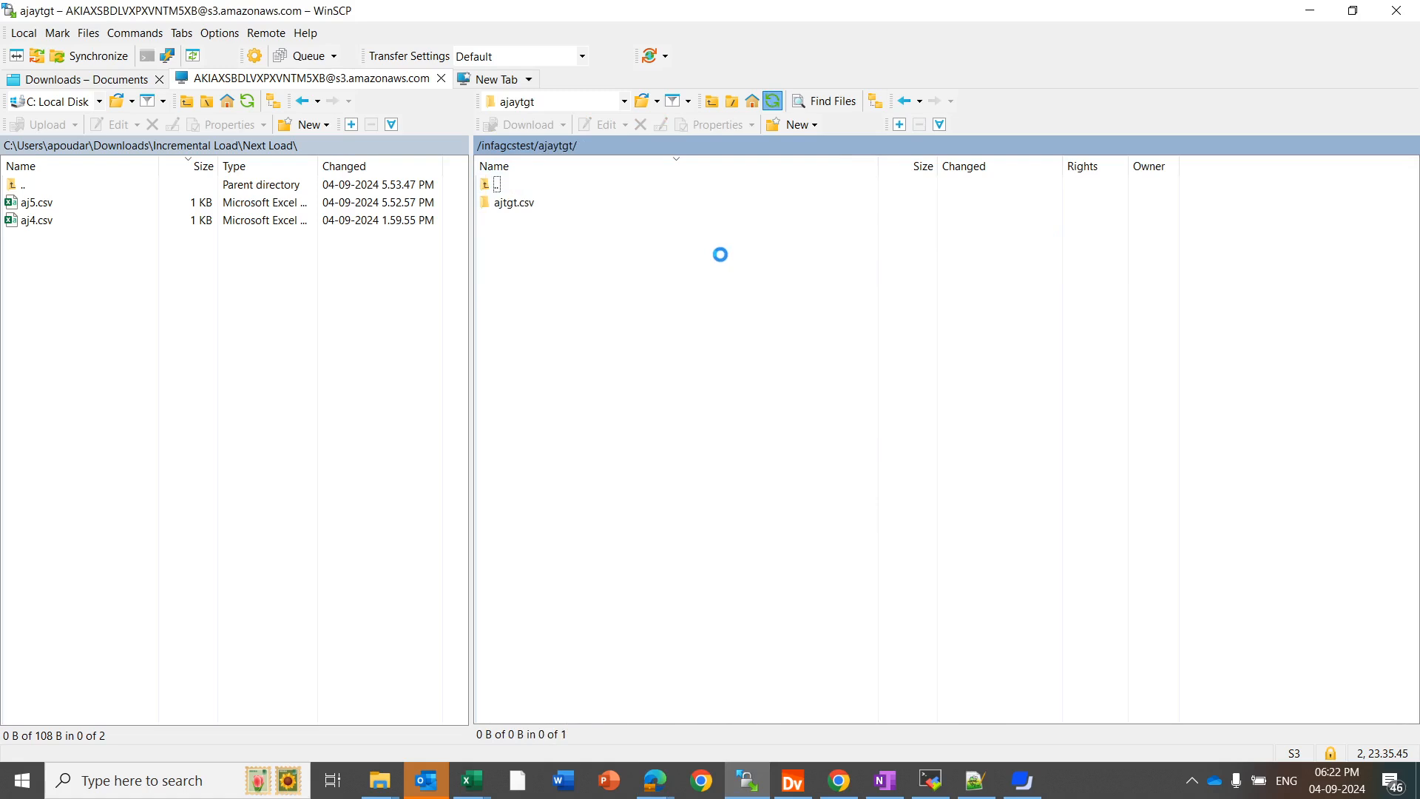
left_click(580, 203)
double_click(580, 208)
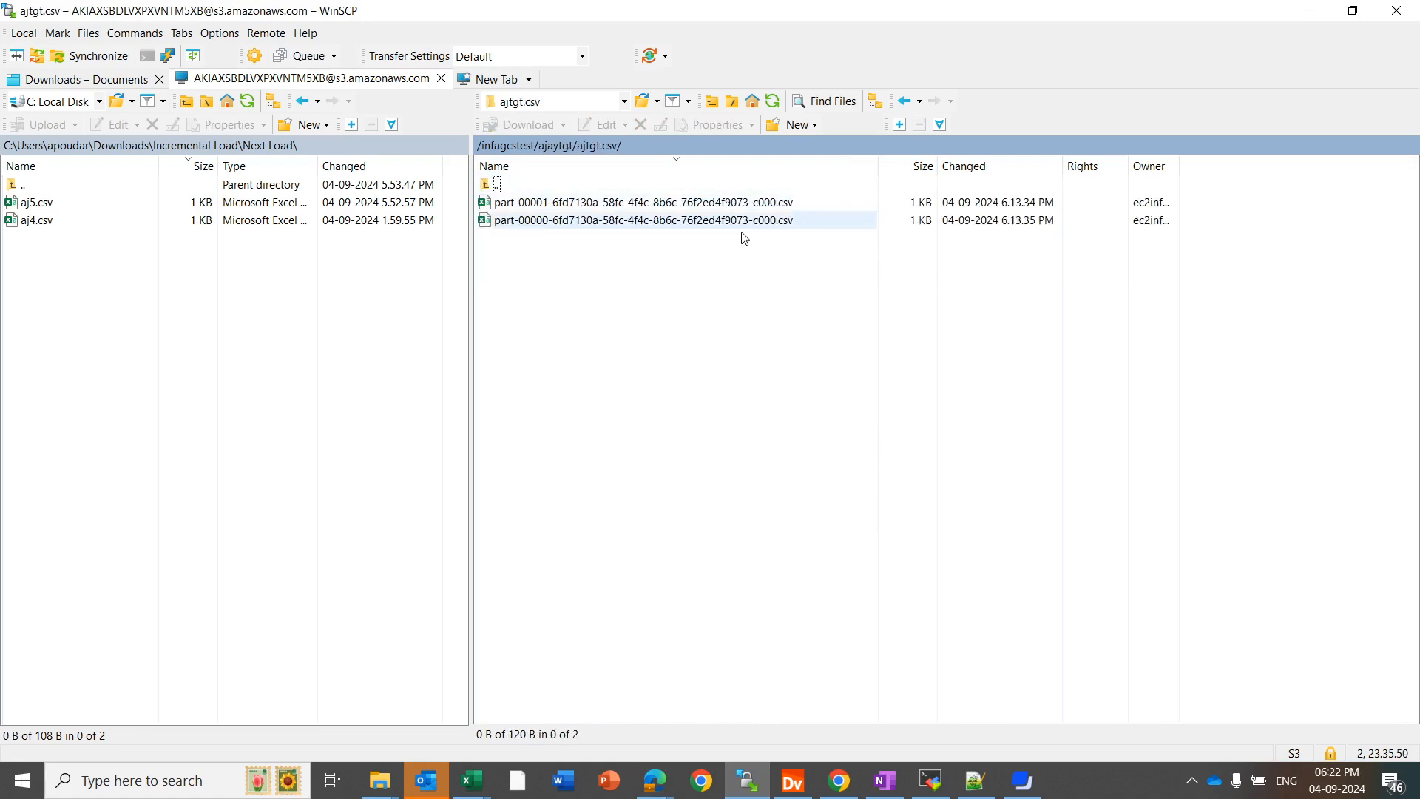
left_click(767, 100)
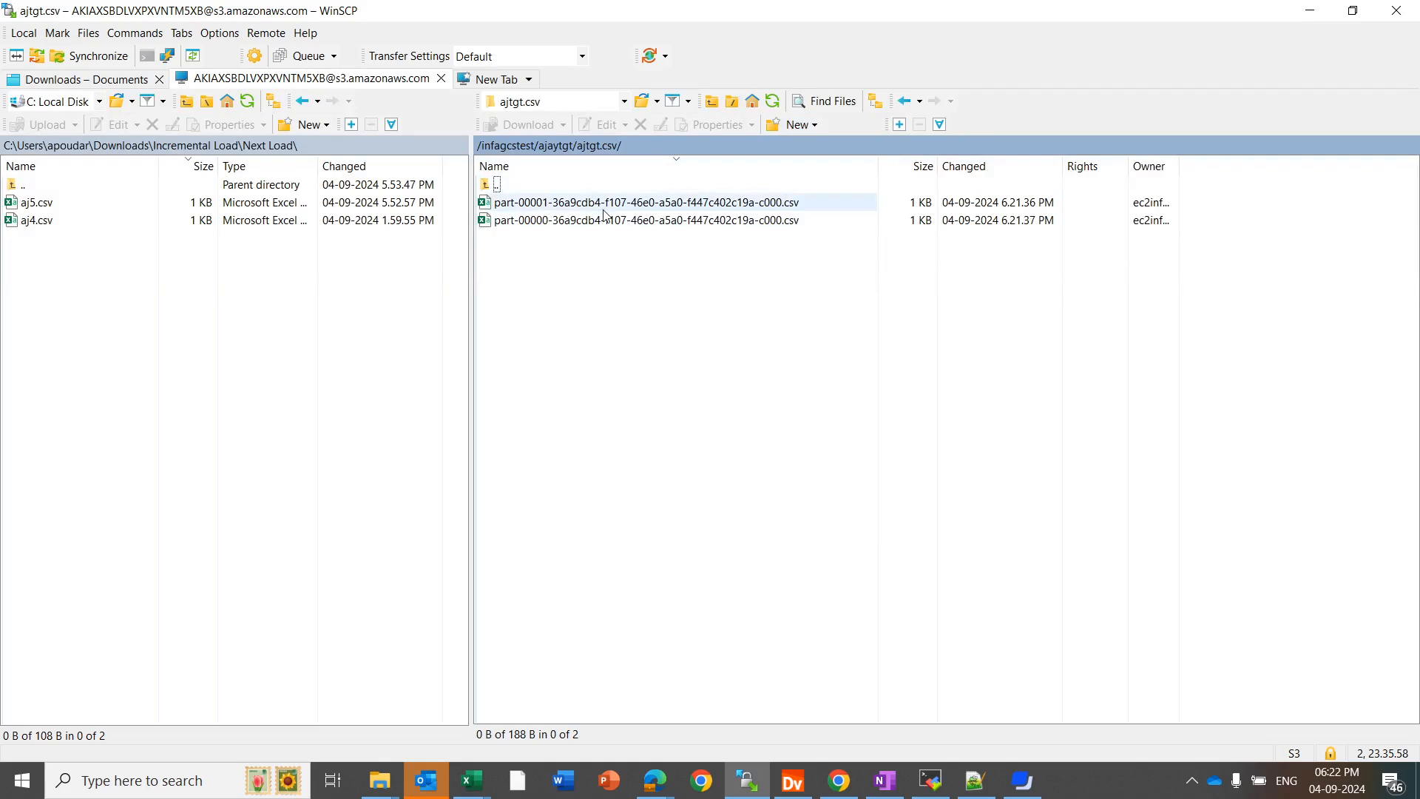
Switch to Notepad++ and review the Sno values in source files aj4.csv and aj5.csv, minimizing the editor when done.
left_click(976, 780)
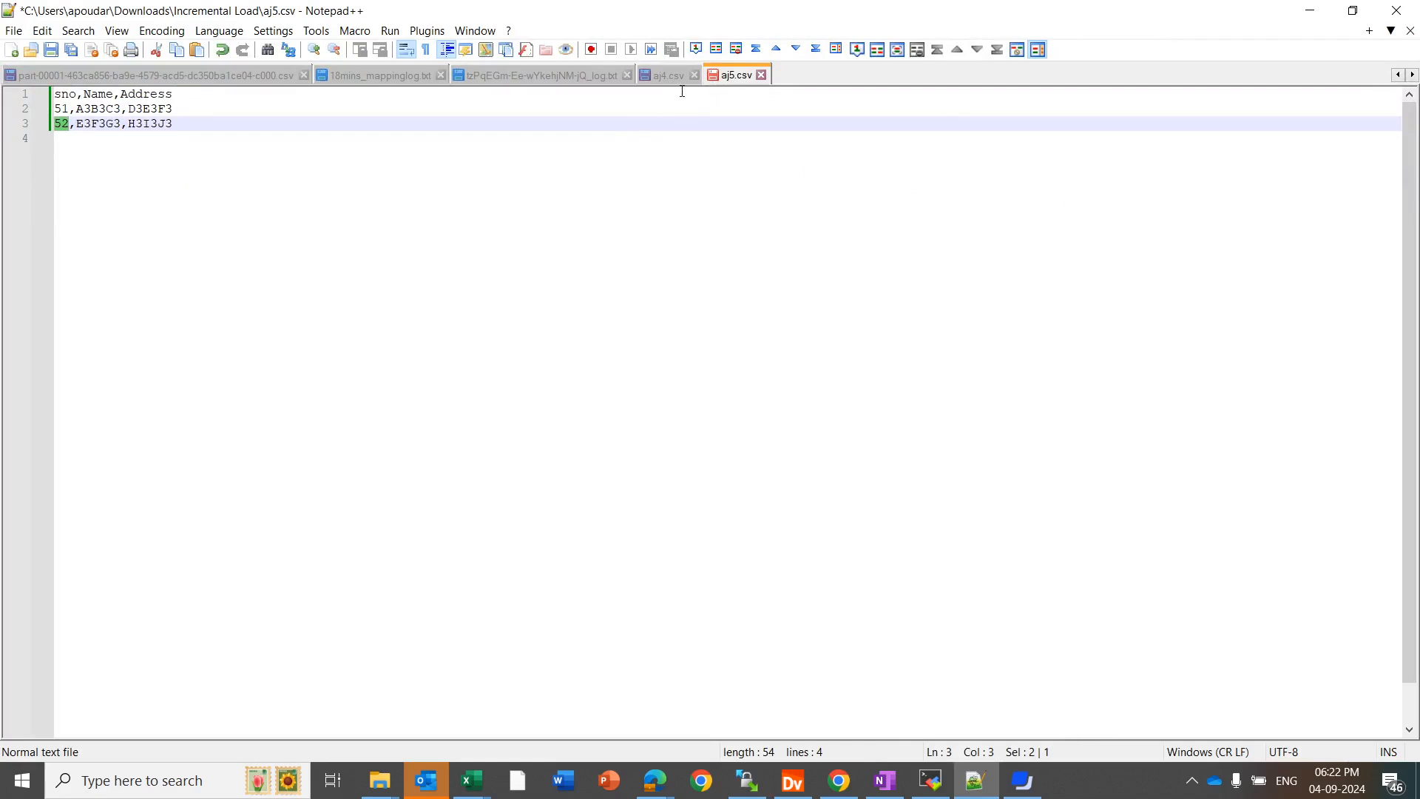
left_click(663, 74)
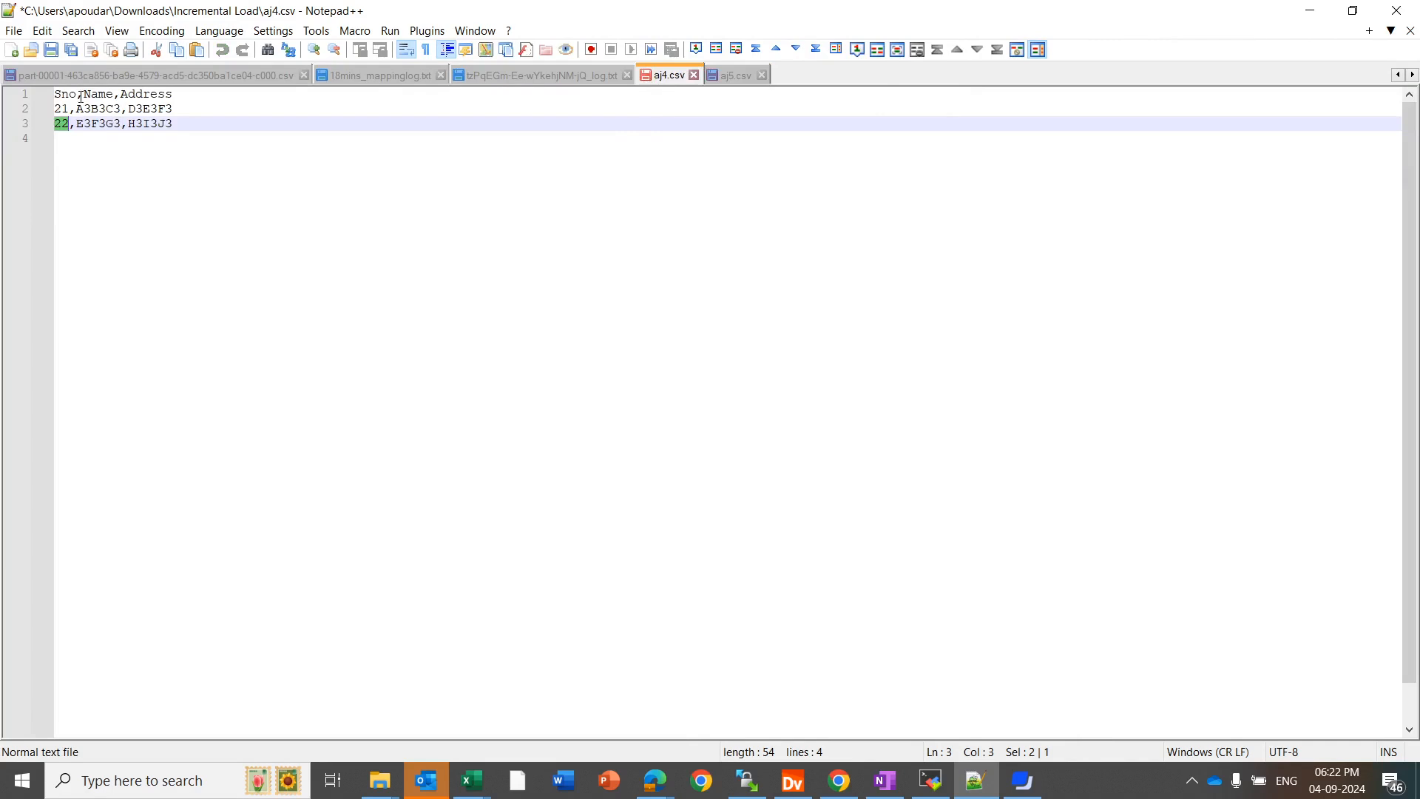
left_click(60, 108)
double_click(65, 124)
left_click(738, 75)
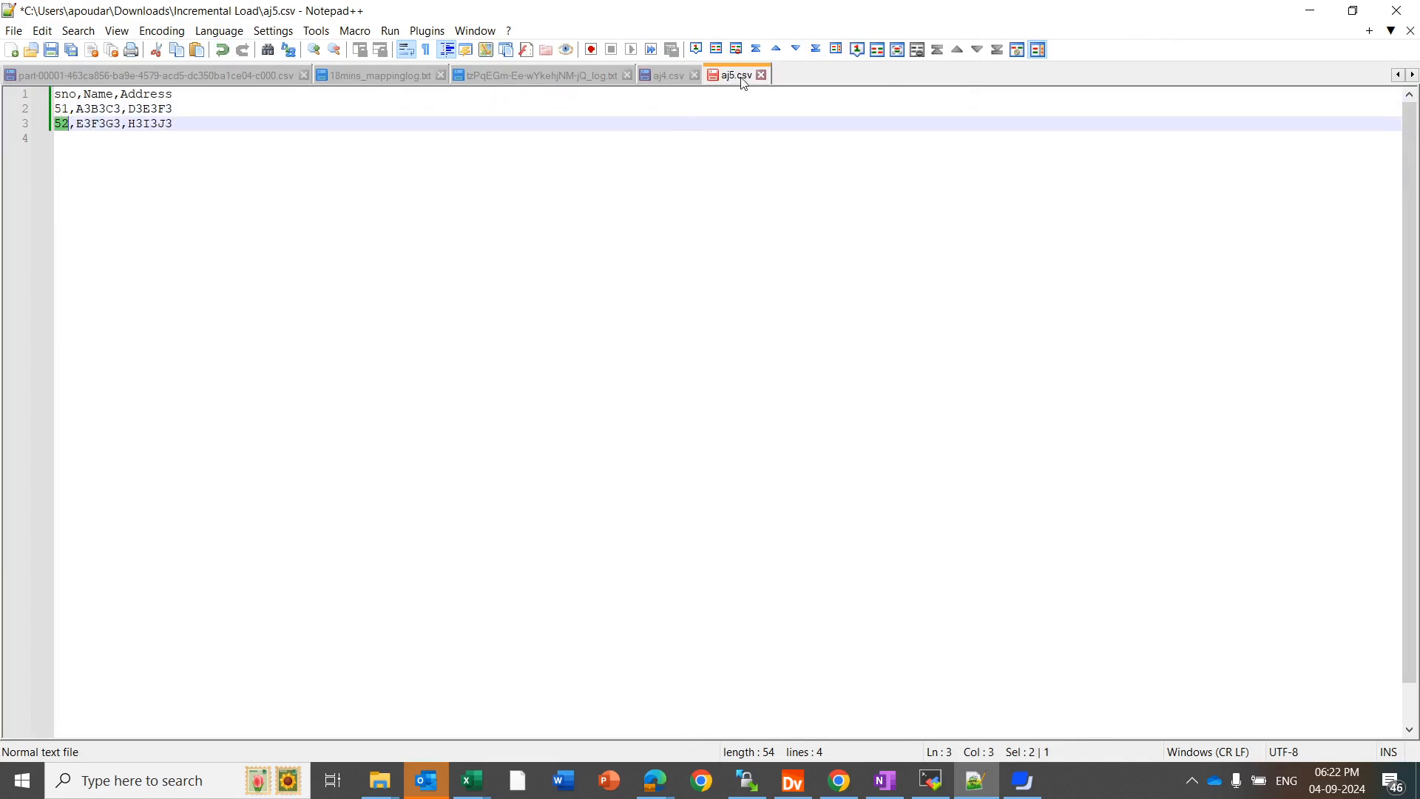
left_click(56, 109)
double_click(57, 109)
left_click(64, 125)
double_click(65, 125)
left_click(1310, 11)
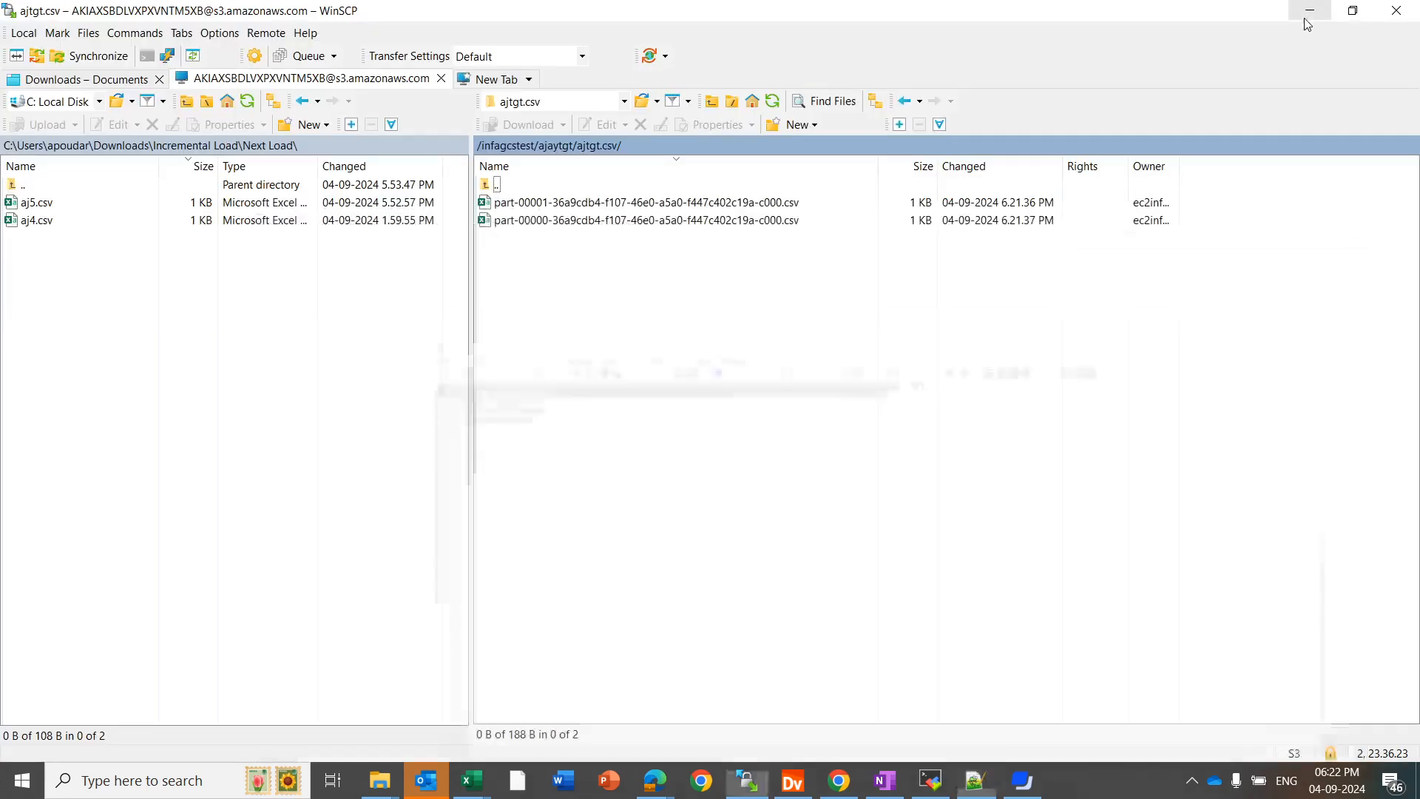
Open the part-00000 target file, check it for the Sno values from aj4.csv and aj5.csv, and return to the Informatica job details.
left_click(644, 222)
double_click(647, 222)
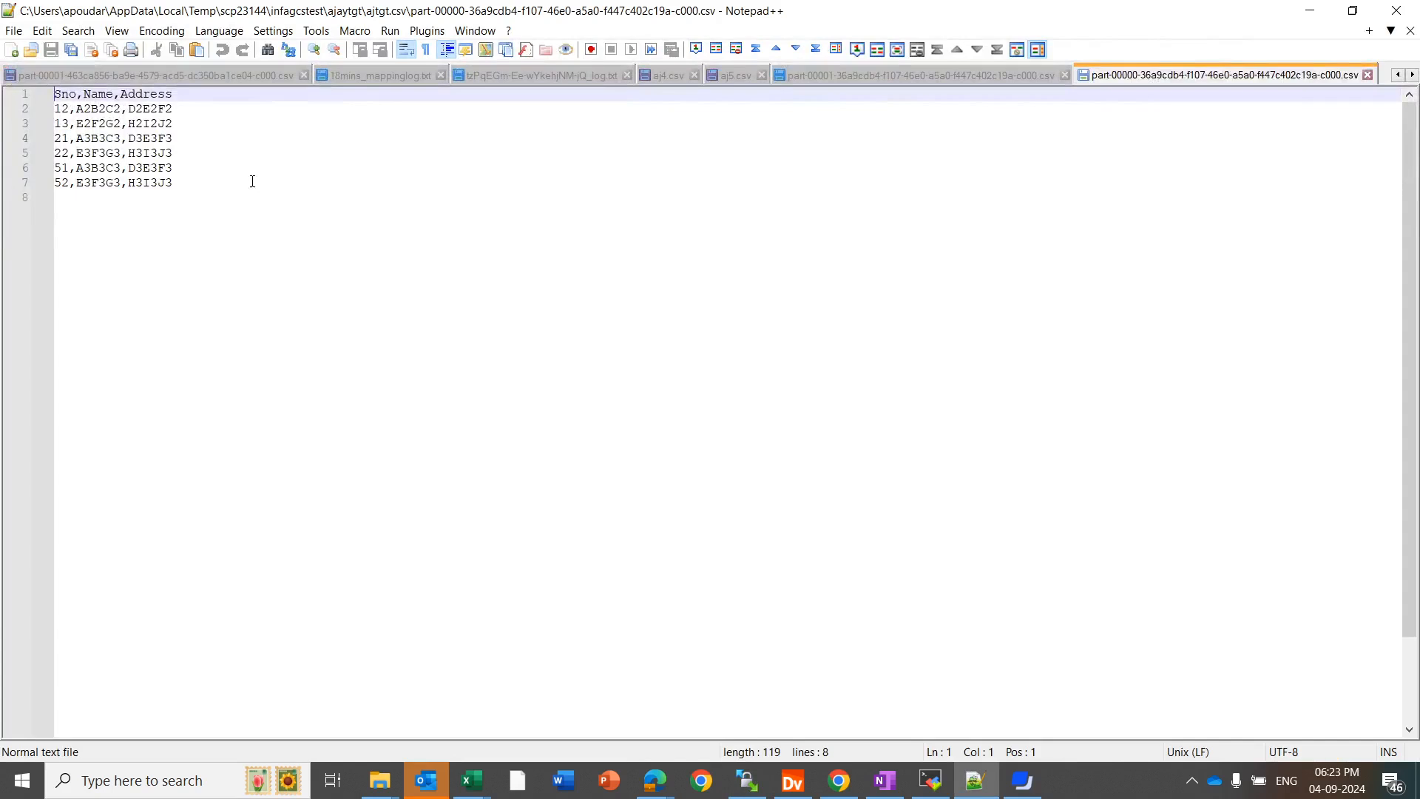
double_click(63, 139)
double_click(61, 153)
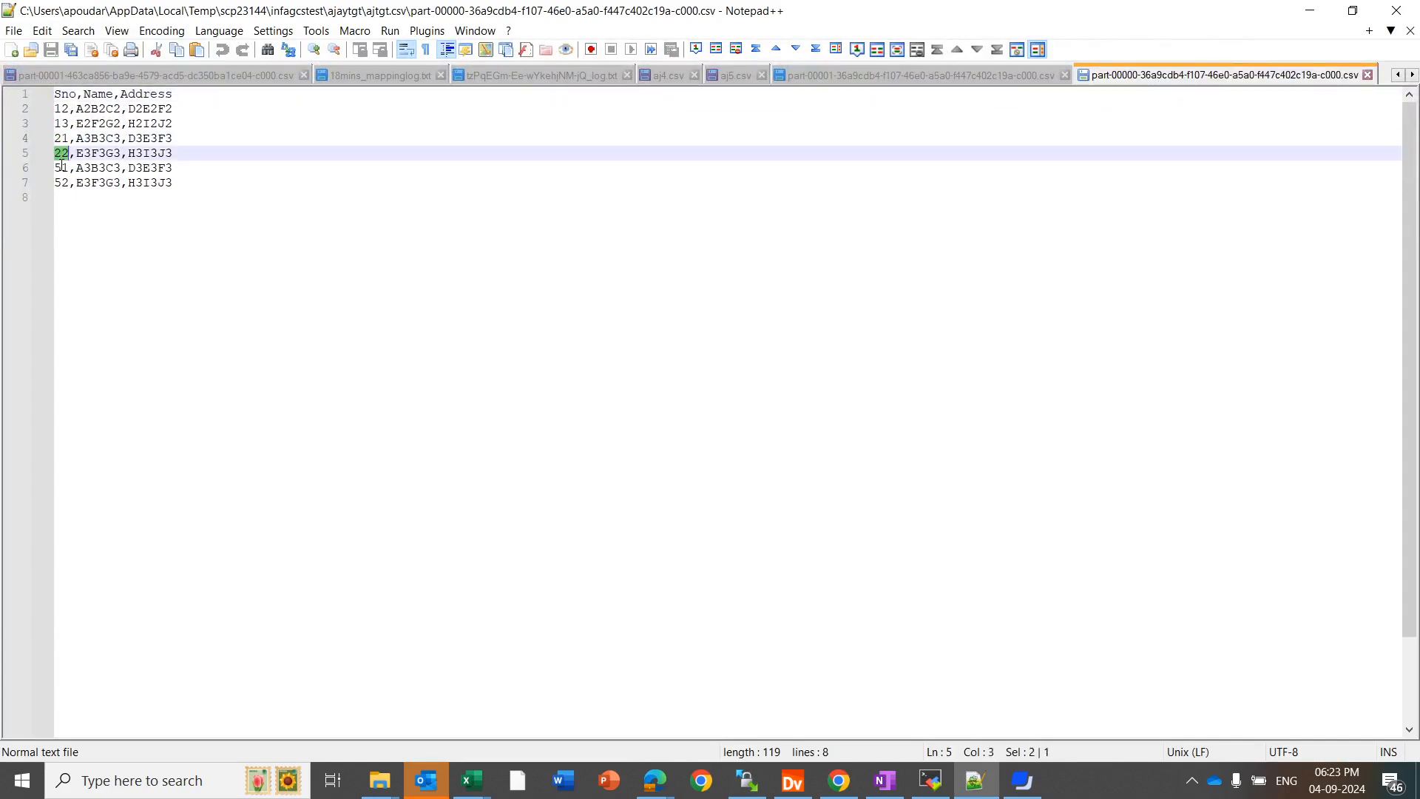
double_click(61, 168)
double_click(61, 183)
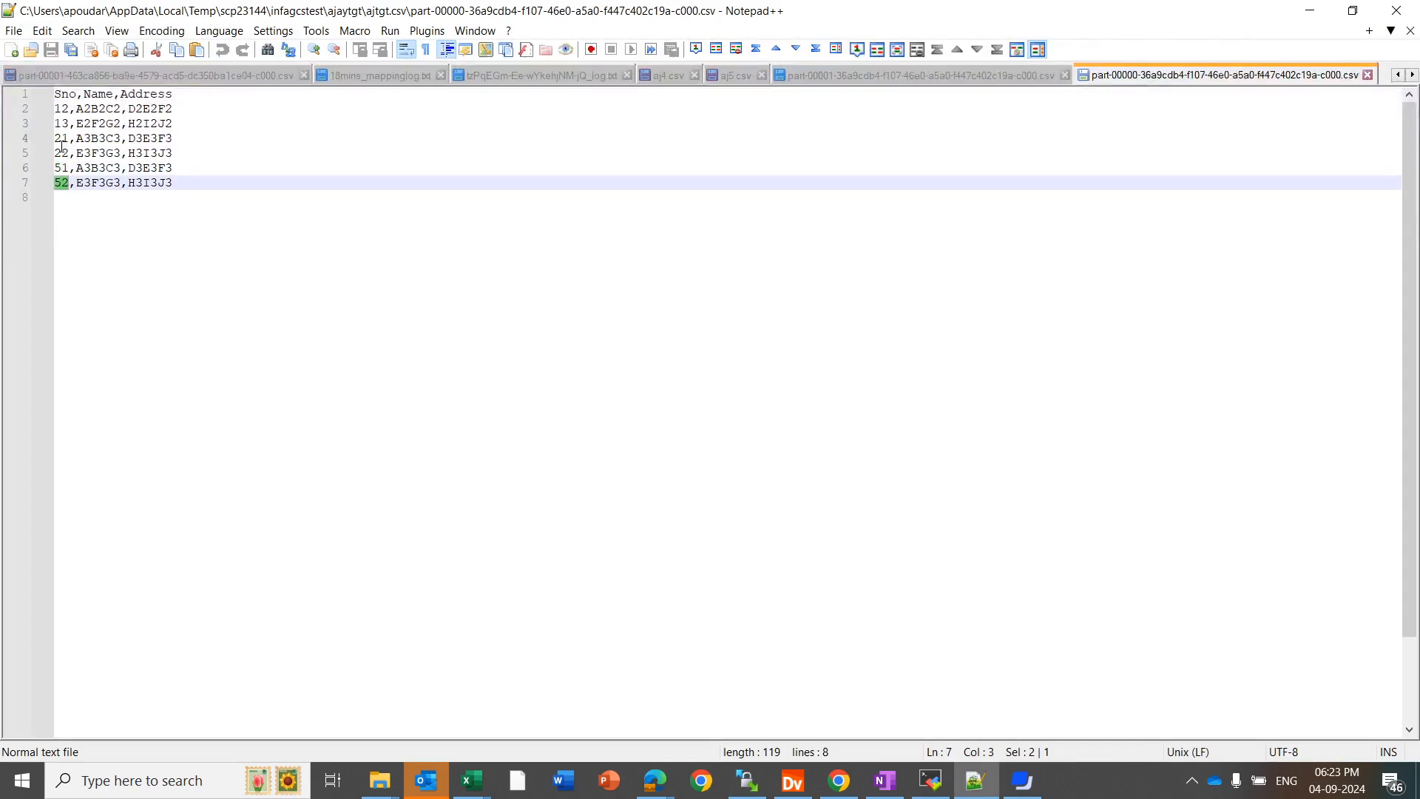
key("alt+Tab")
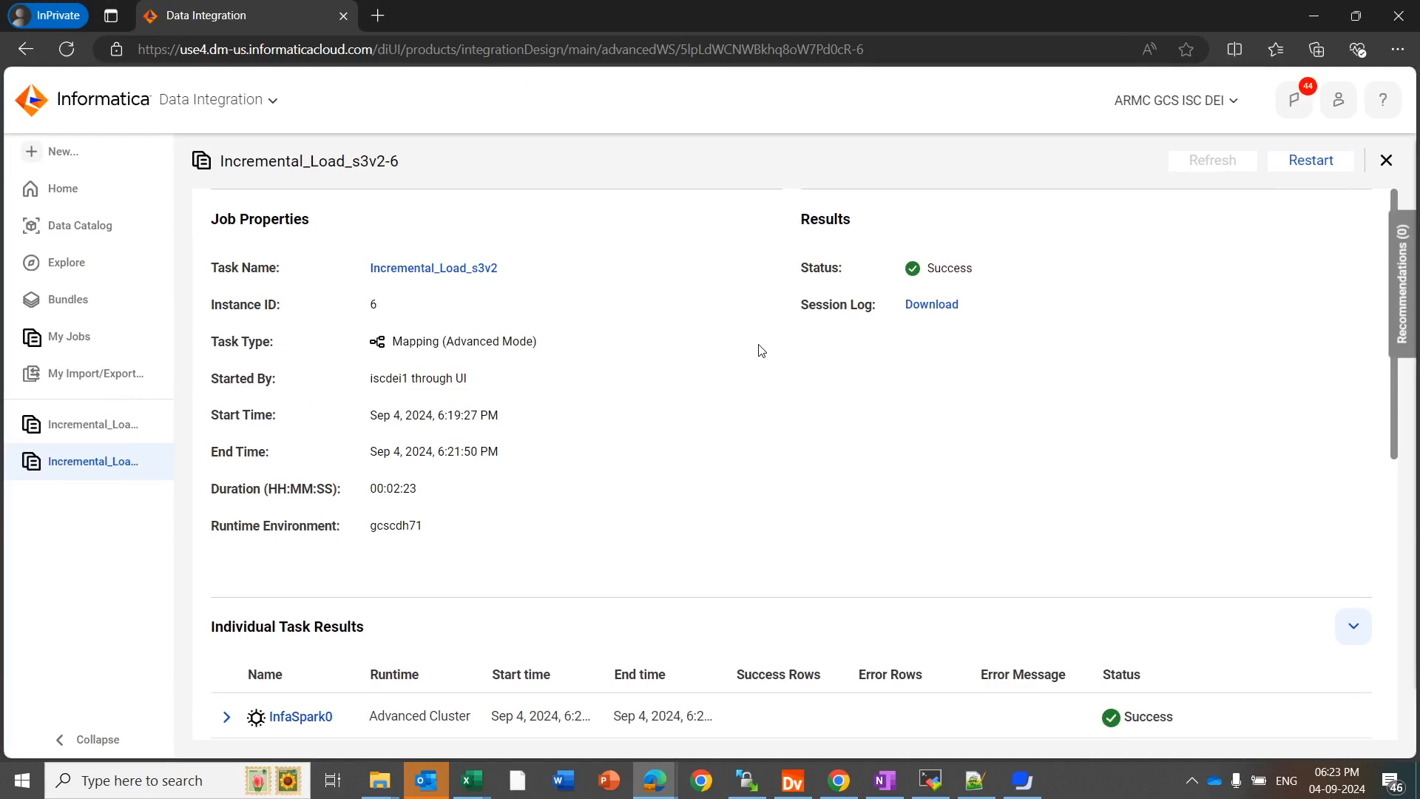